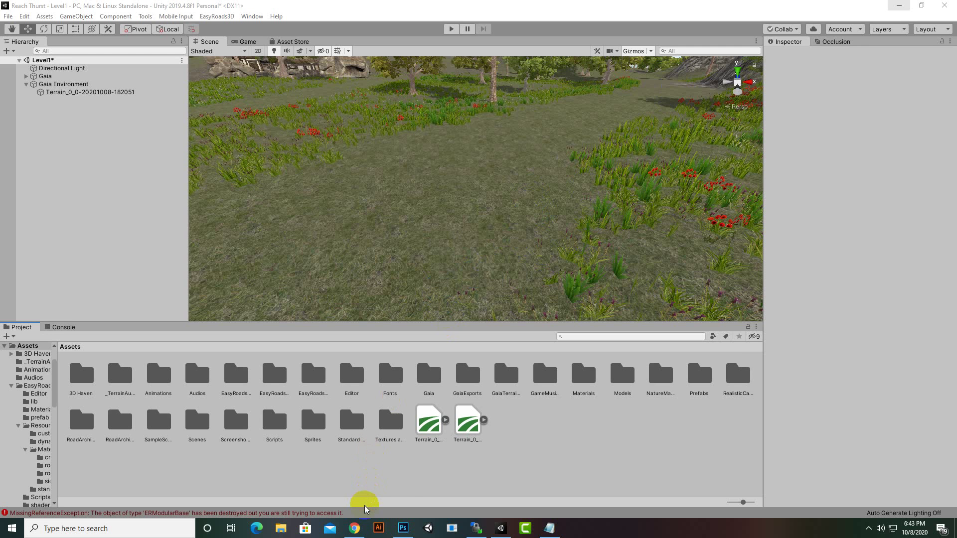
Switch to Chrome, look over the EasyRoads3D Pro listings among the free Unity assets, and return to Unity.
click(360, 532)
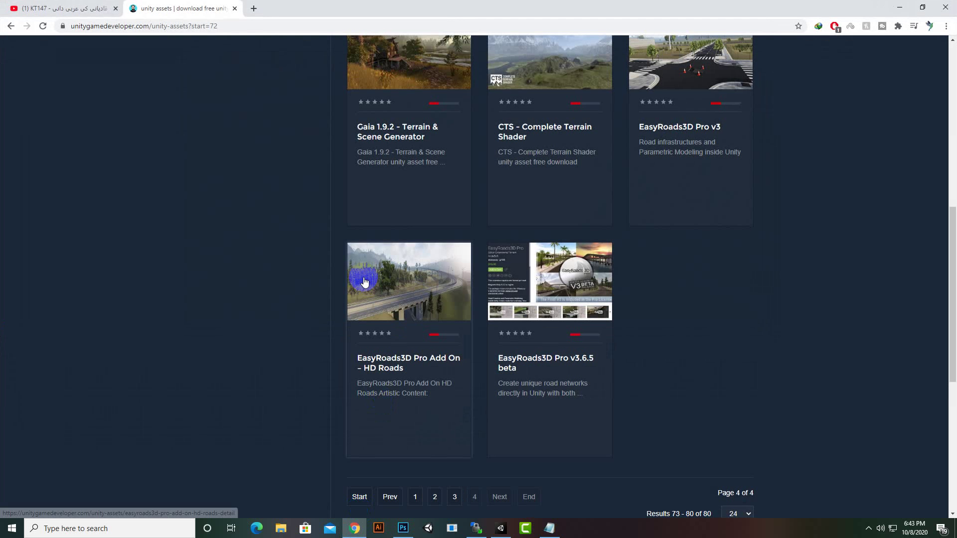
scroll(328, 276, down, 1)
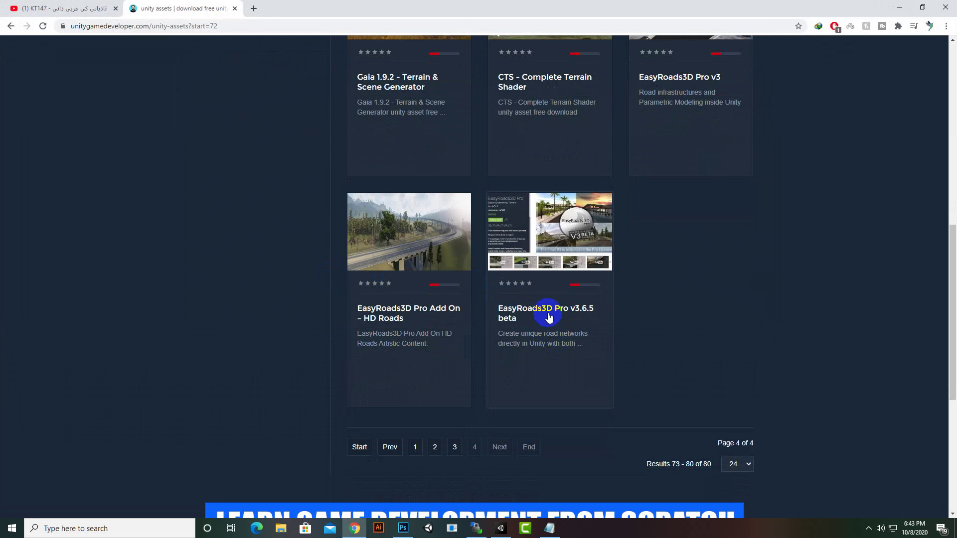
scroll(698, 206, up, 1)
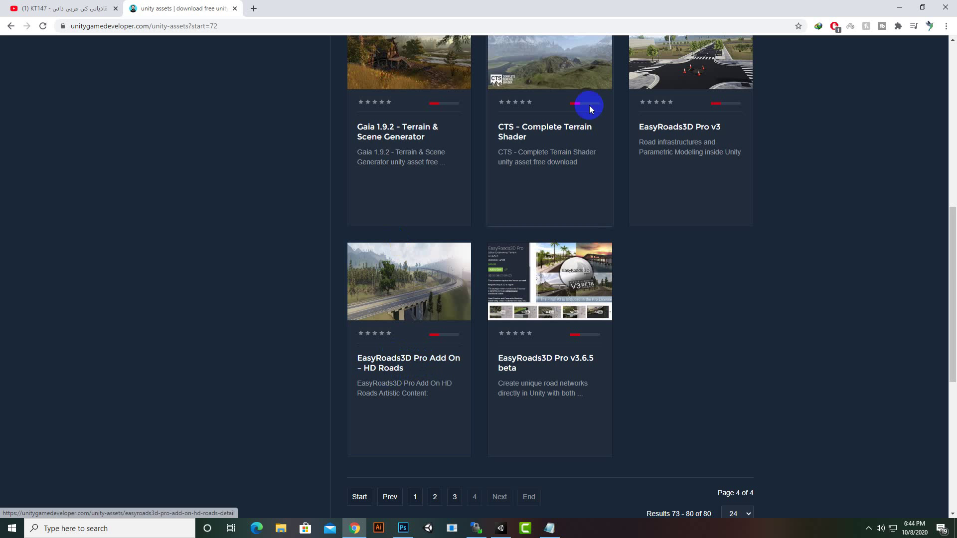
click(901, 8)
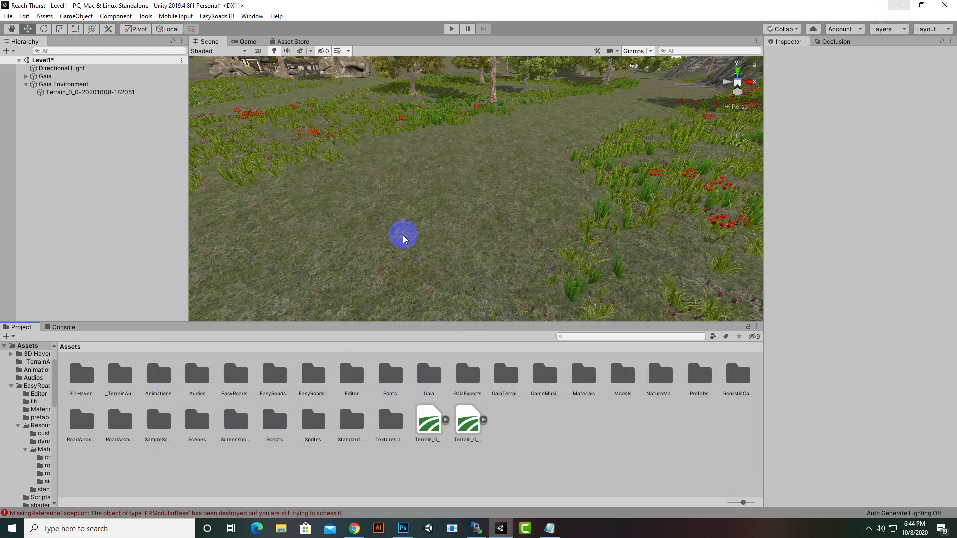
Create a new EasyRoads3D road network in the Level1 scene and import the side objects from the project folder.
right_click(120, 116)
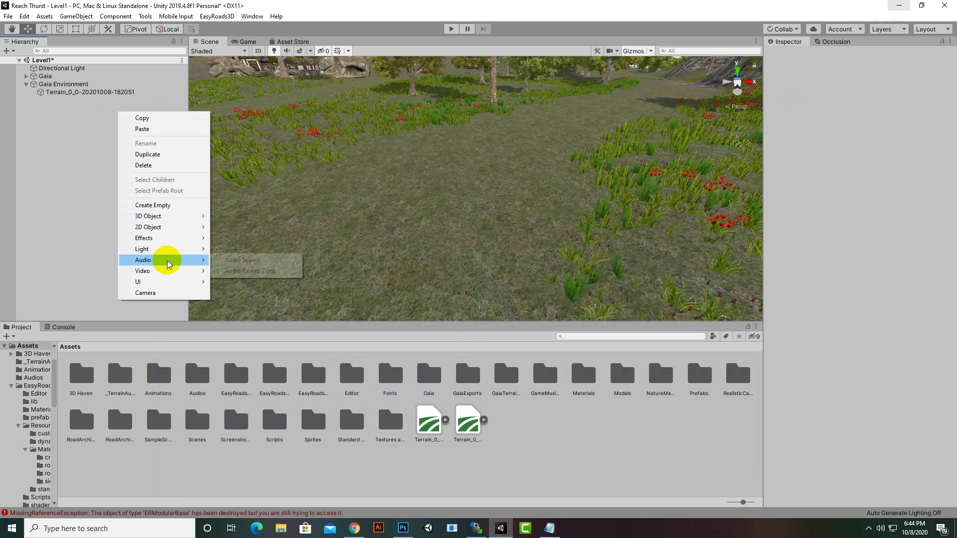
mouse_move(182, 240)
mouse_move(185, 216)
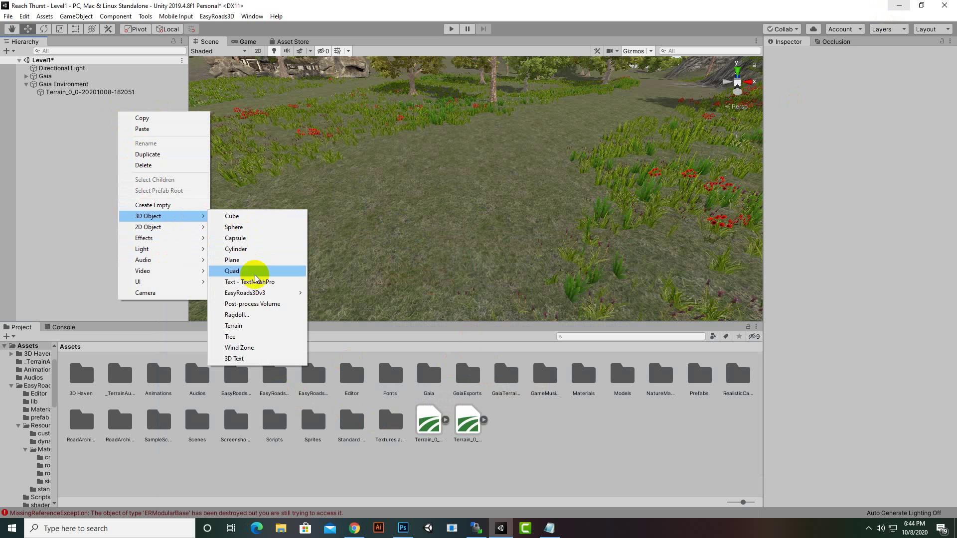
mouse_move(254, 293)
click(349, 293)
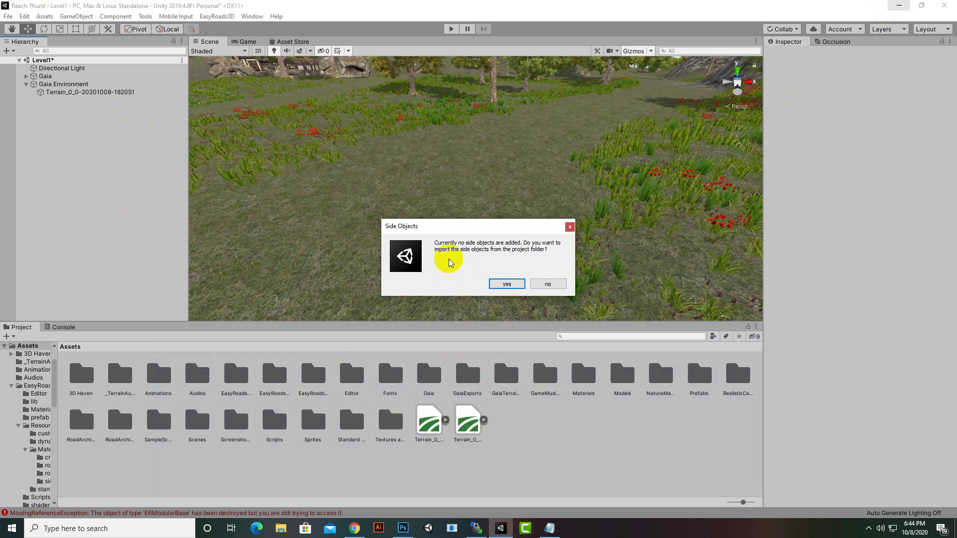
click(504, 286)
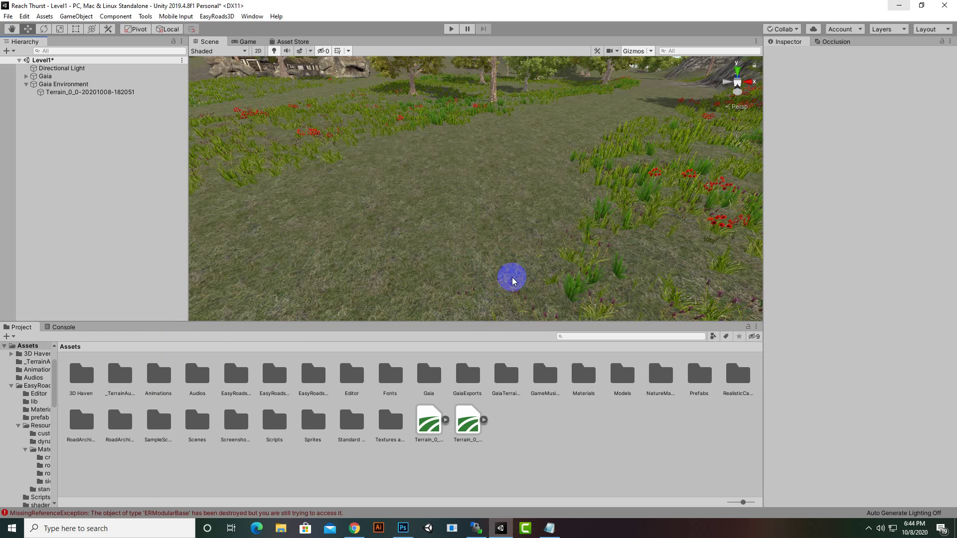
click(504, 283)
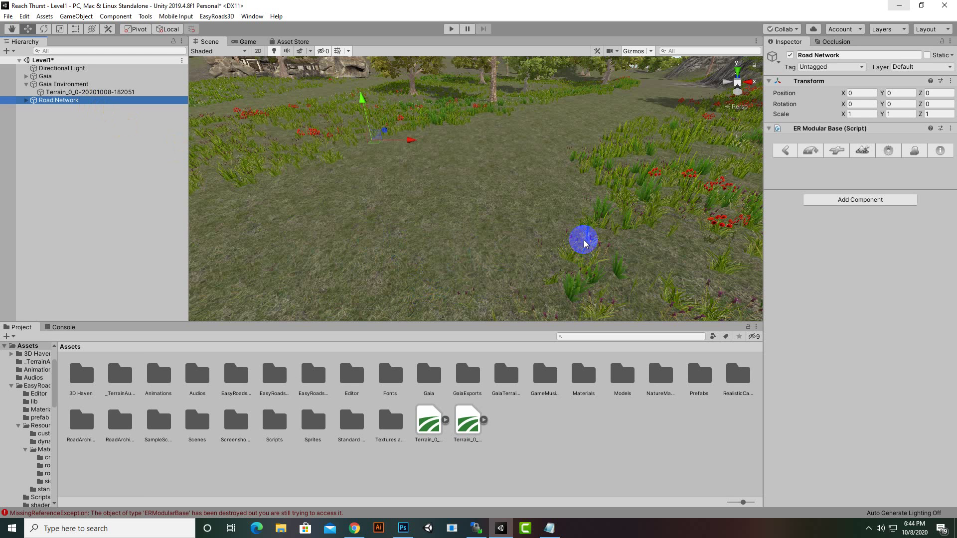
Add a Race Track road to the road network and lay it with three markers, about 46 m long, across the grass clearing.
click(809, 158)
click(860, 196)
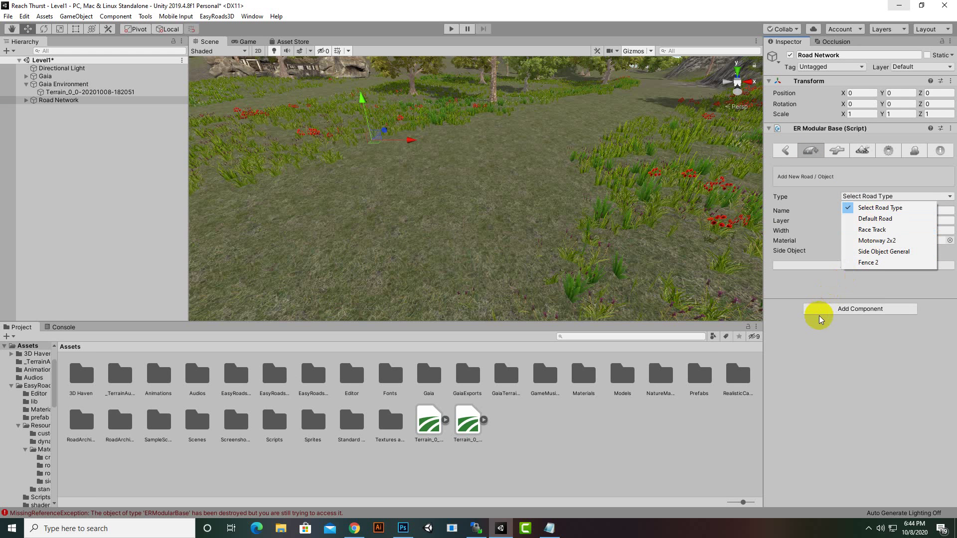
click(871, 229)
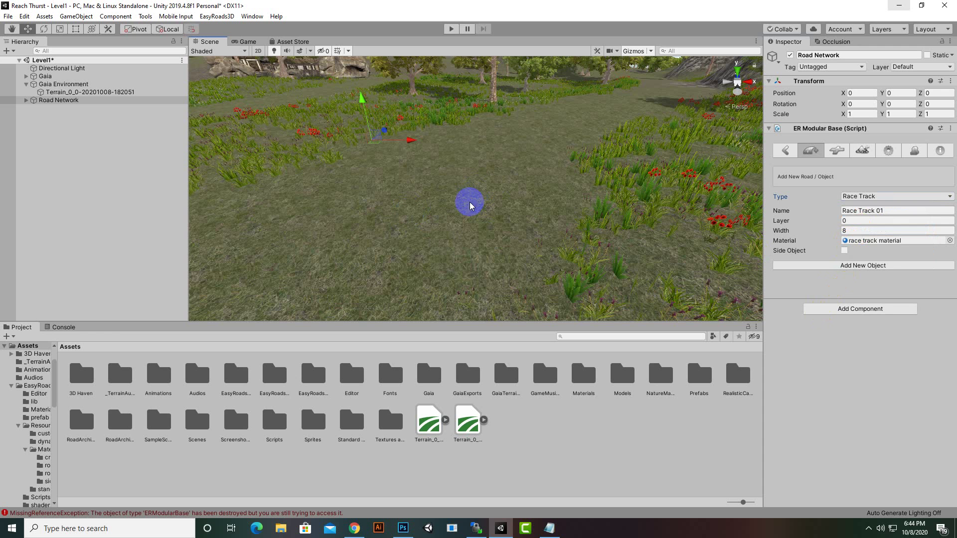
click(890, 265)
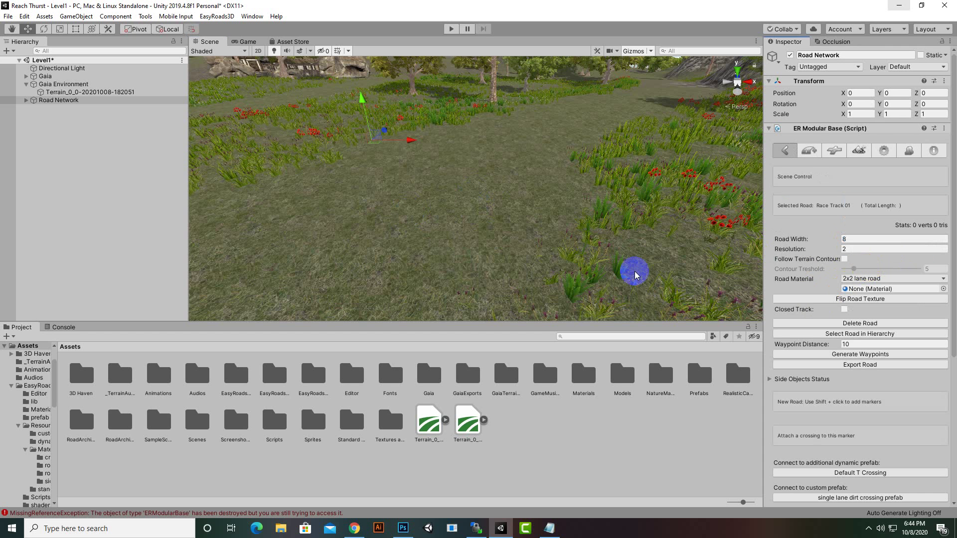
shift+click(322, 237)
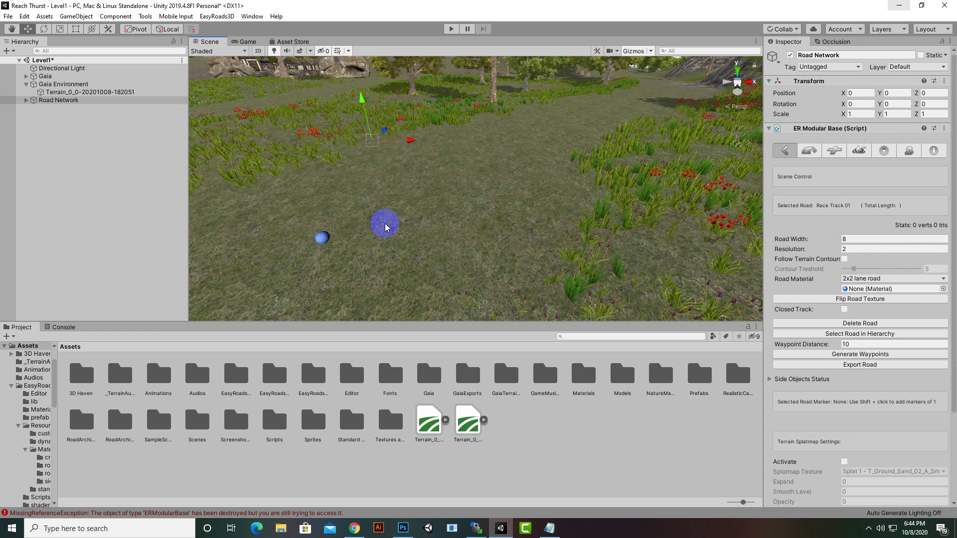
shift+click(546, 146)
shift+click(657, 95)
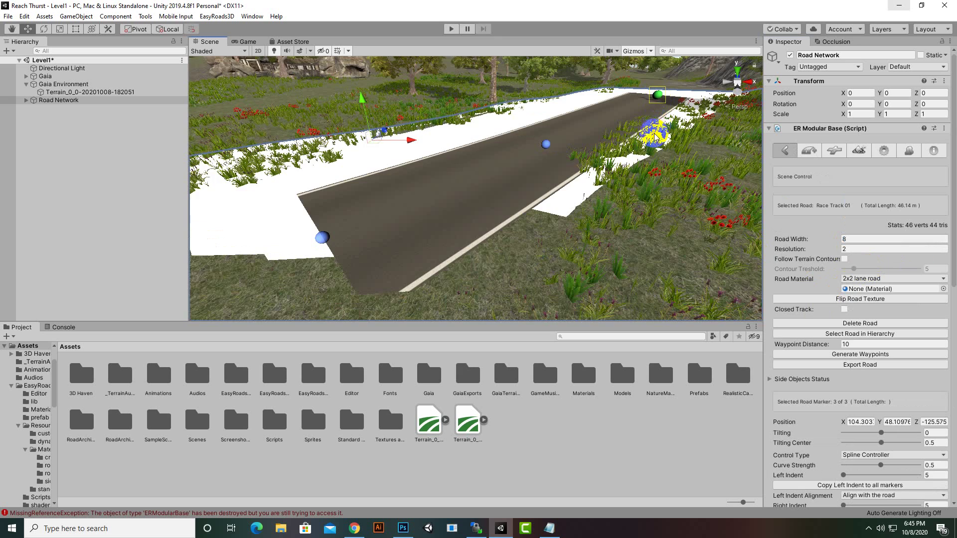
scroll(635, 244, down, 2)
middle_drag(643, 232, 479, 333)
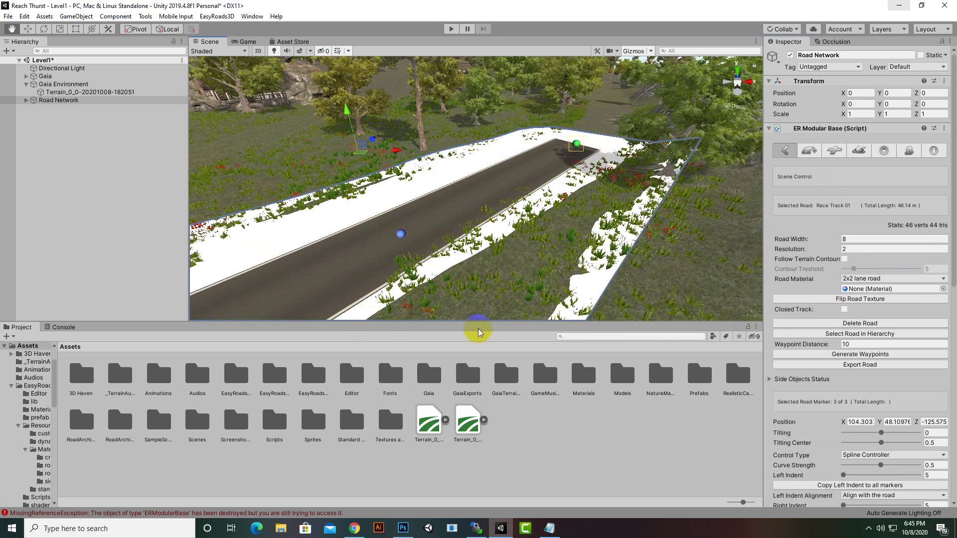
scroll(598, 214, down, 2)
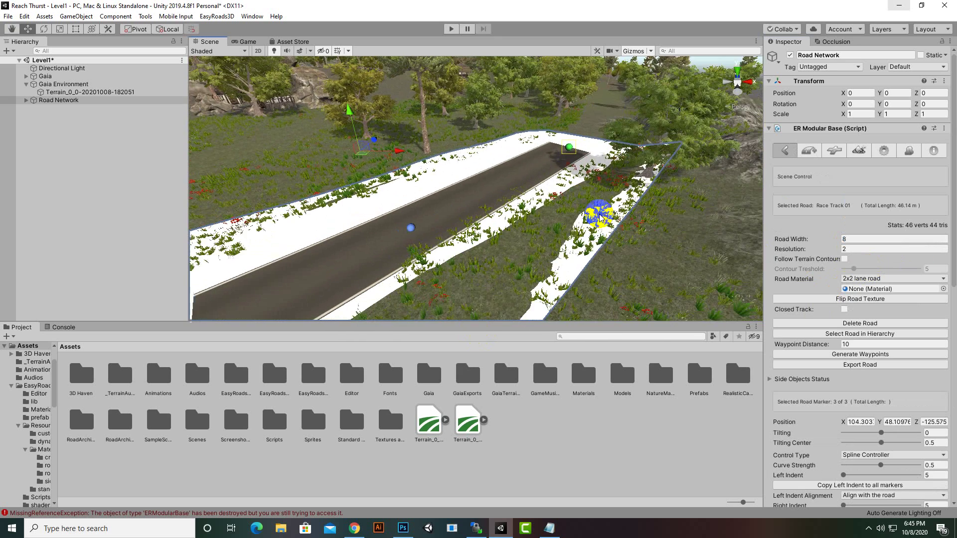
middle_drag(669, 184, 685, 178)
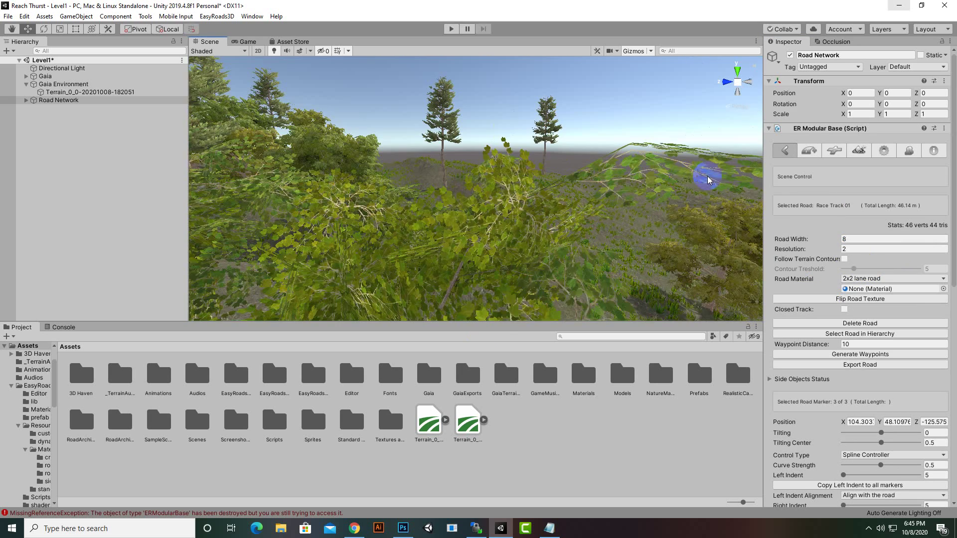
scroll(664, 216, down, 5)
middle_drag(662, 226, 545, 143)
mouse_move(545, 143)
right_down()
mouse_move(570, 186)
mouse_move(523, 207)
mouse_move(561, 271)
mouse_move(572, 261)
mouse_move(548, 238)
mouse_move(587, 233)
right_up()
Add a new road type named Dirt Track in the road network's general settings and save the scene.
click(884, 151)
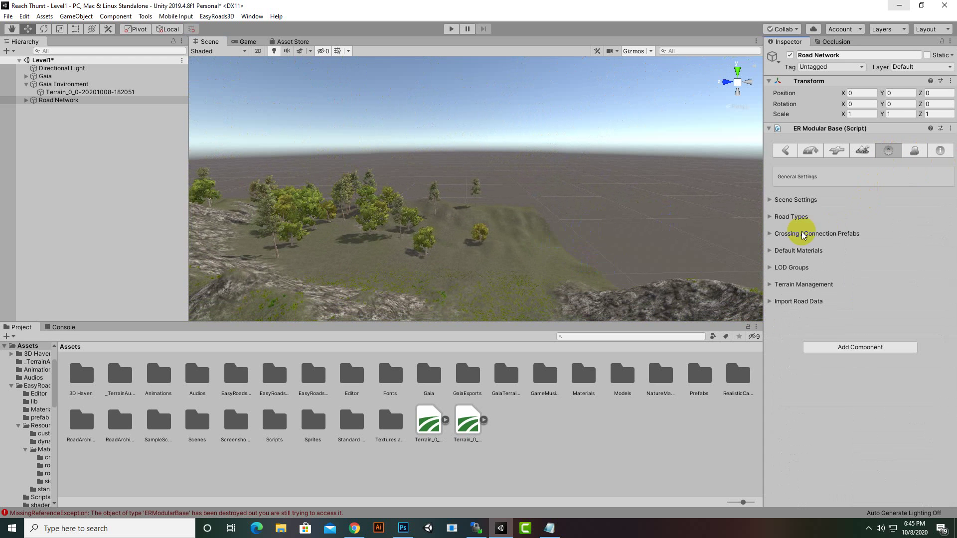
click(783, 216)
click(891, 277)
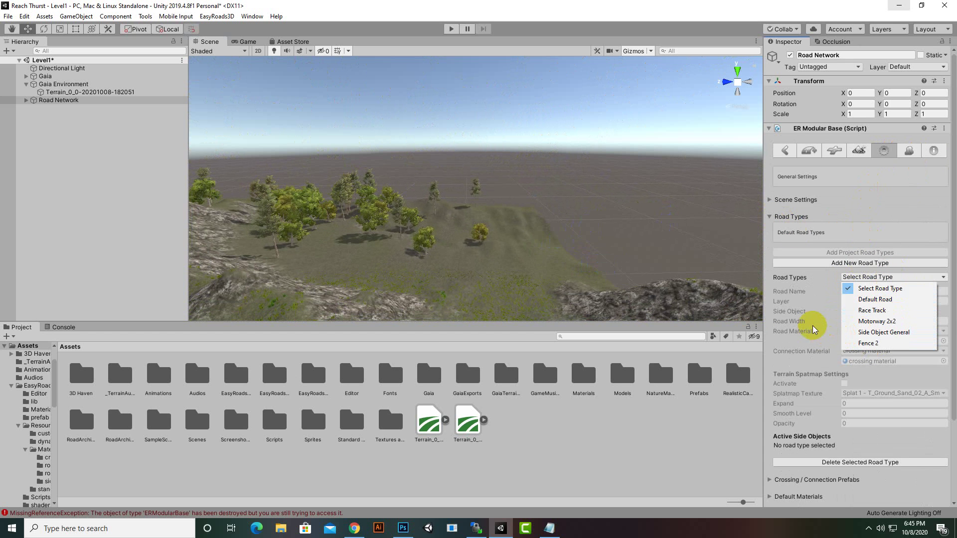
click(856, 268)
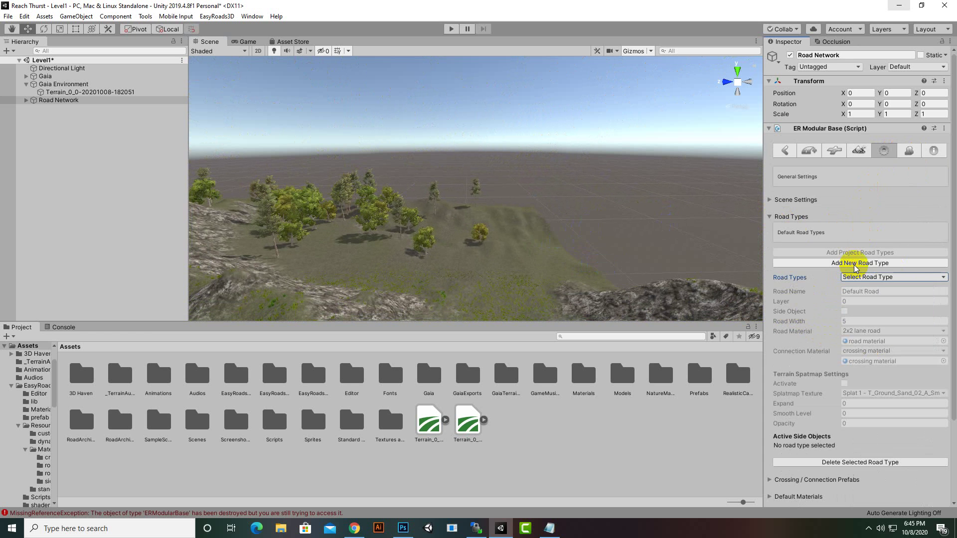
click(855, 264)
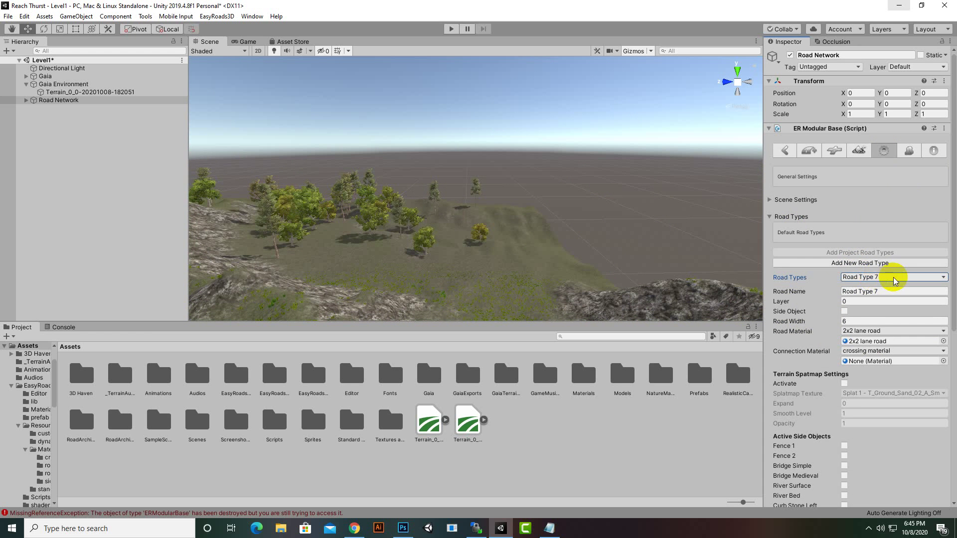
click(884, 291)
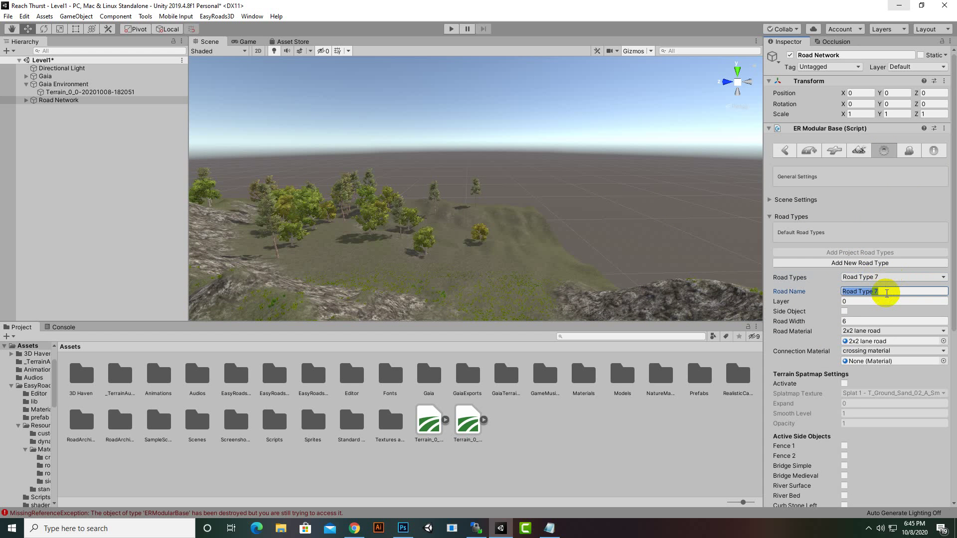
text(Dirt Track)
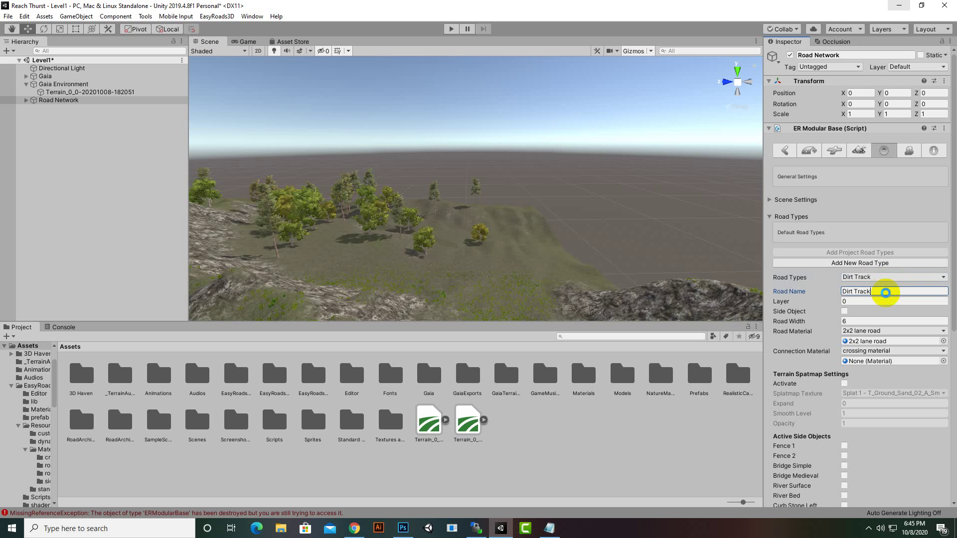
click(876, 299)
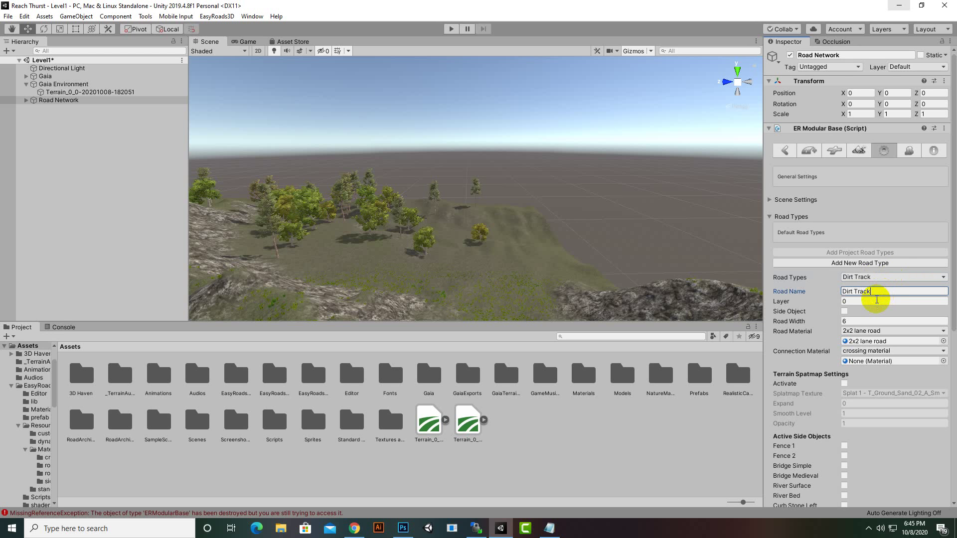
key(ctrl+s)
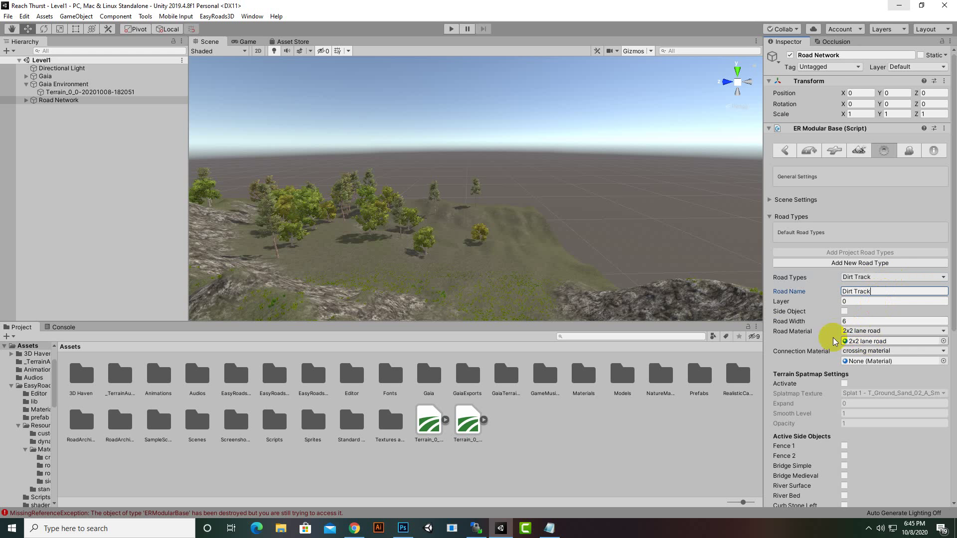
Assign the dirt material from the EasyRoads3D roads materials as the Dirt Track's road material and save the scene.
click(856, 342)
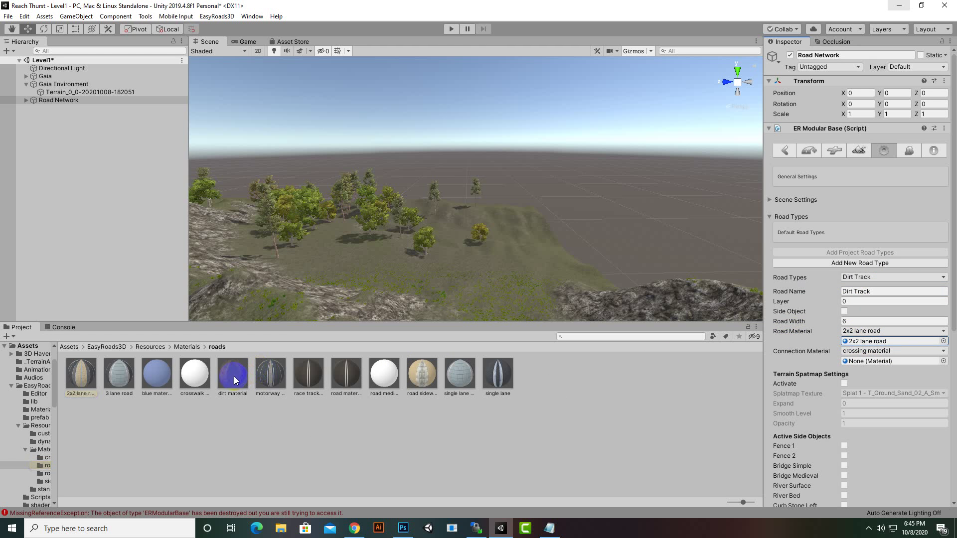
drag(234, 382, 862, 343)
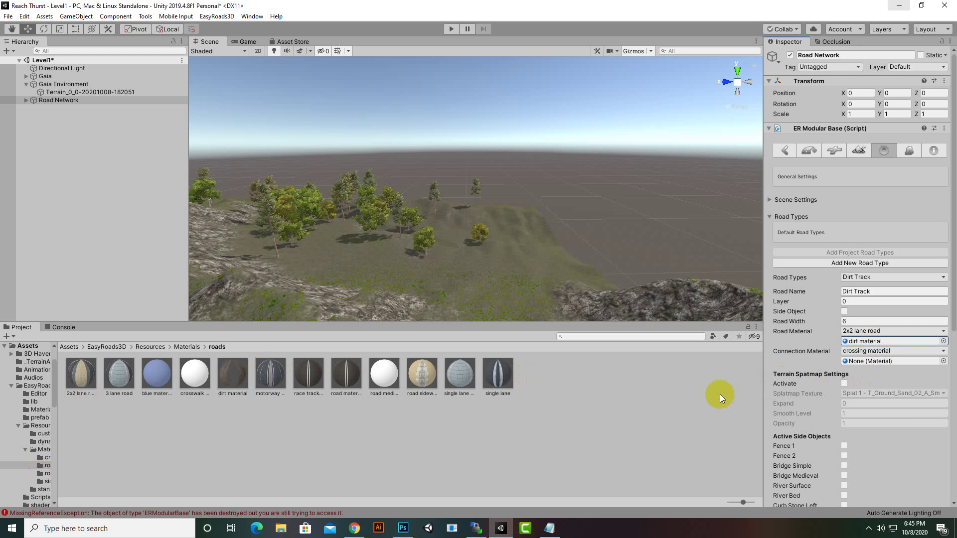
key(ctrl+s)
Add a new road object of type Dirt Track to the road network.
click(815, 152)
click(877, 198)
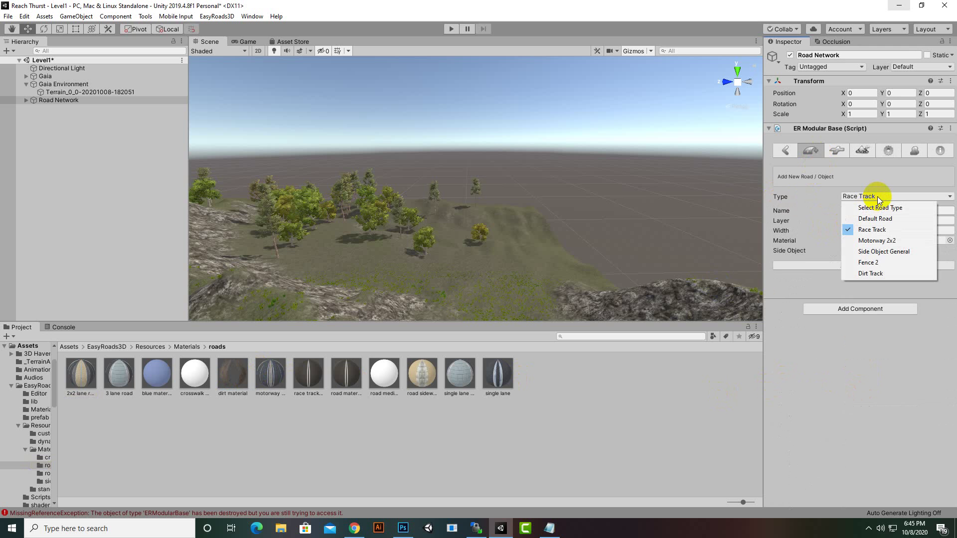
click(867, 275)
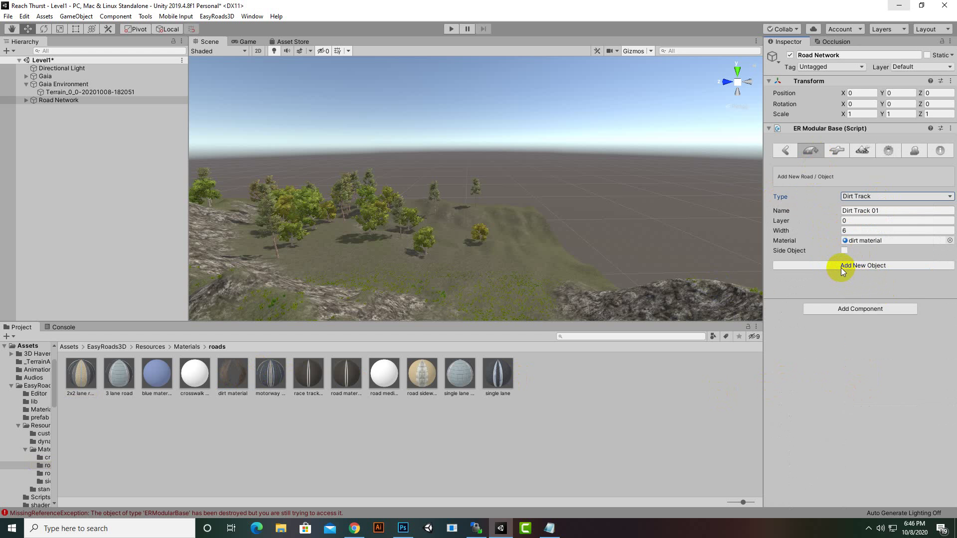
click(842, 266)
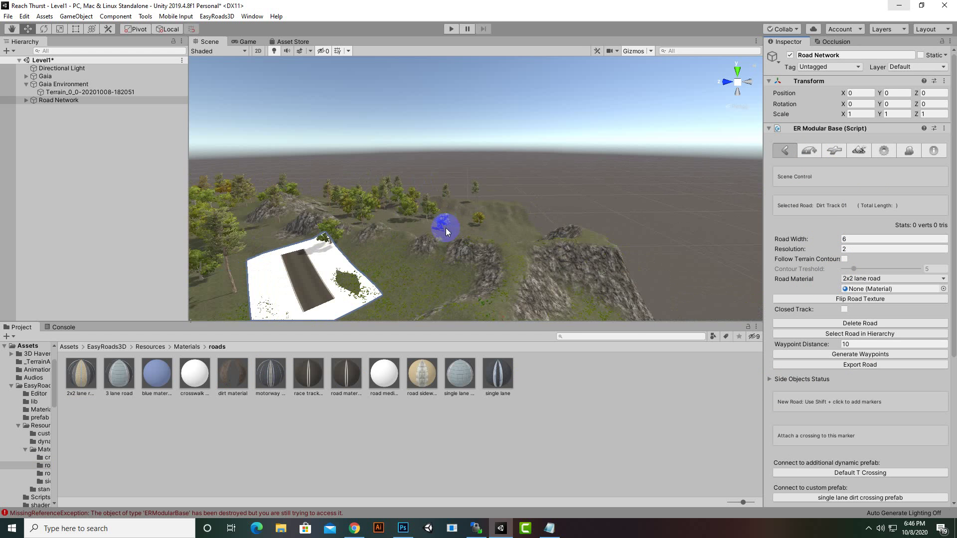
Lay the first three markers of the Dirt Track road, about 52 m long, on the forest ground near the race track.
scroll(447, 228, down, 3)
middle_drag(456, 234, 614, 187)
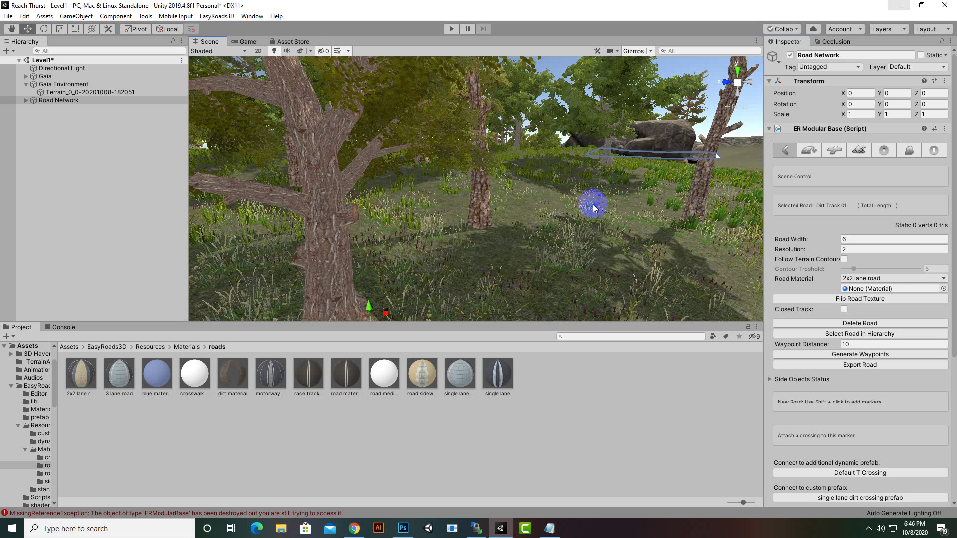
scroll(600, 198, down, 3)
alt+drag(584, 235, 472, 279)
middle_drag(510, 245, 573, 164)
scroll(547, 198, up, 3)
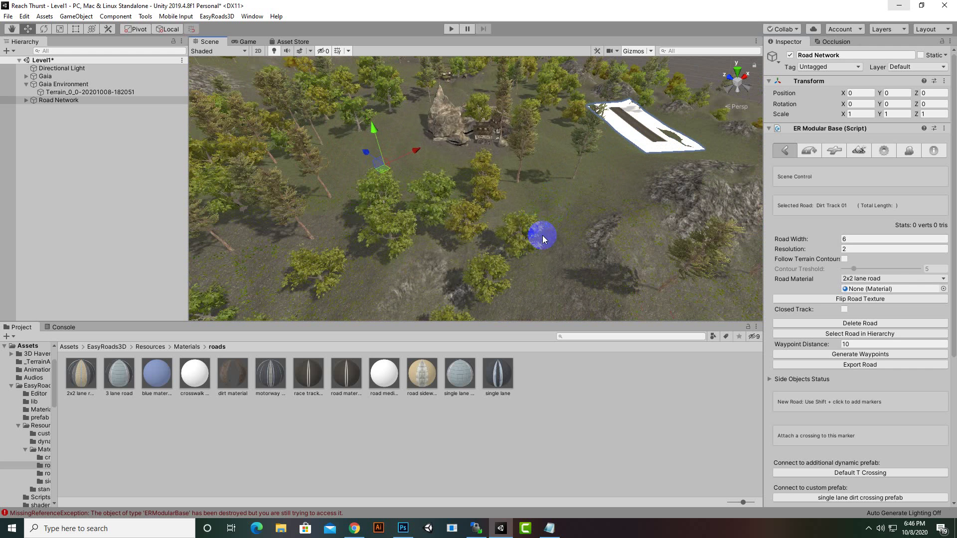
shift+click(555, 239)
shift+click(592, 203)
shift+click(604, 161)
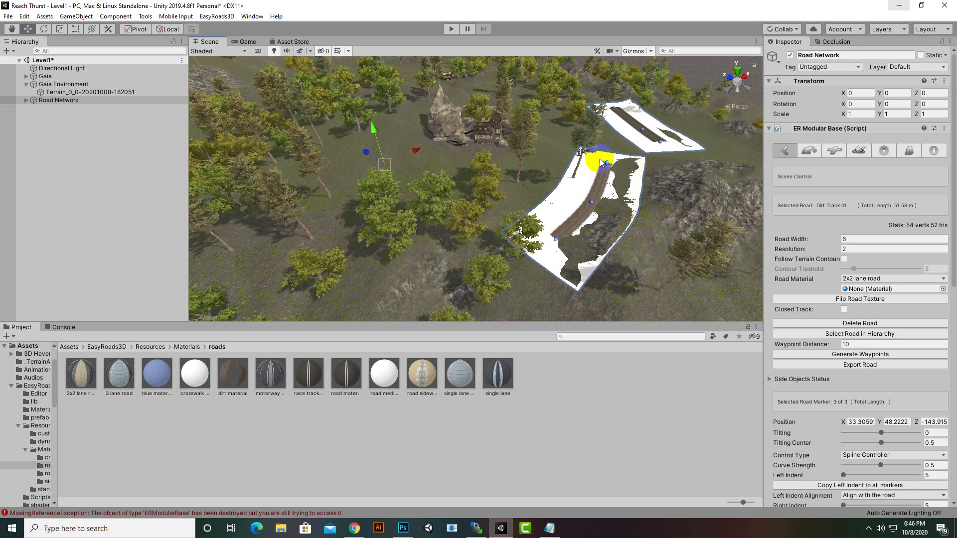
Extend the Dirt Track over the rocks and around the trees in a loop back to its start, with 12 markers and about 313 m in total.
shift+click(559, 134)
shift+click(533, 104)
shift+click(487, 85)
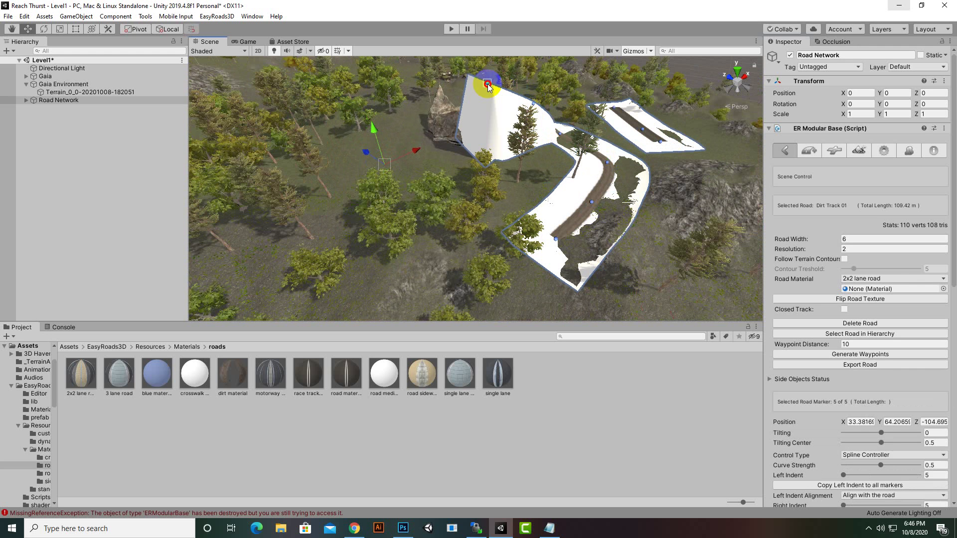
shift+click(420, 97)
shift+click(390, 135)
shift+click(369, 159)
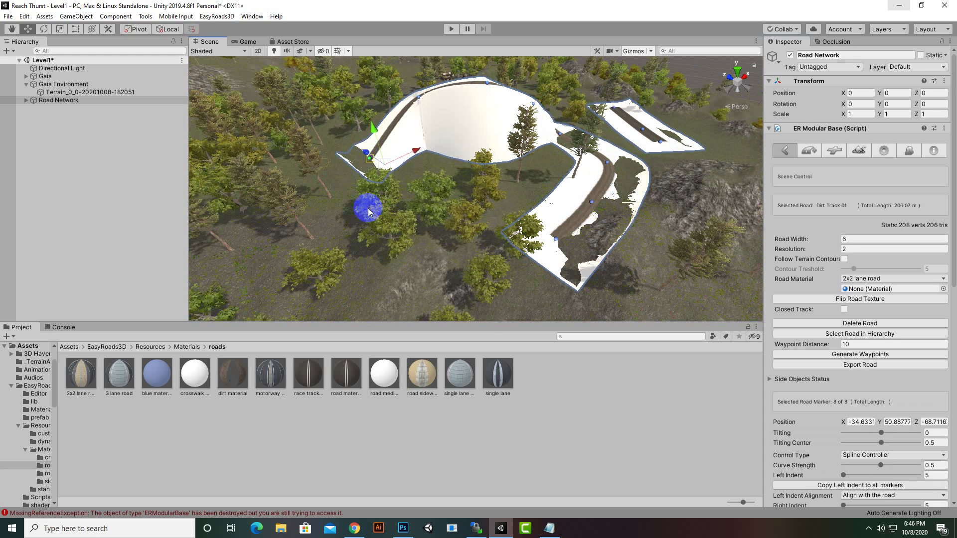
shift+click(370, 214)
shift+click(414, 261)
shift+click(532, 282)
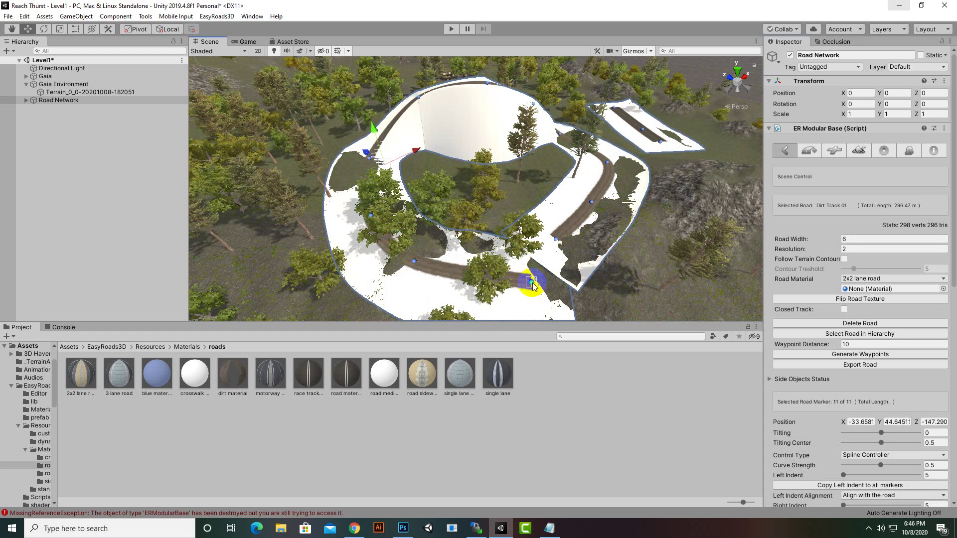
shift+click(555, 239)
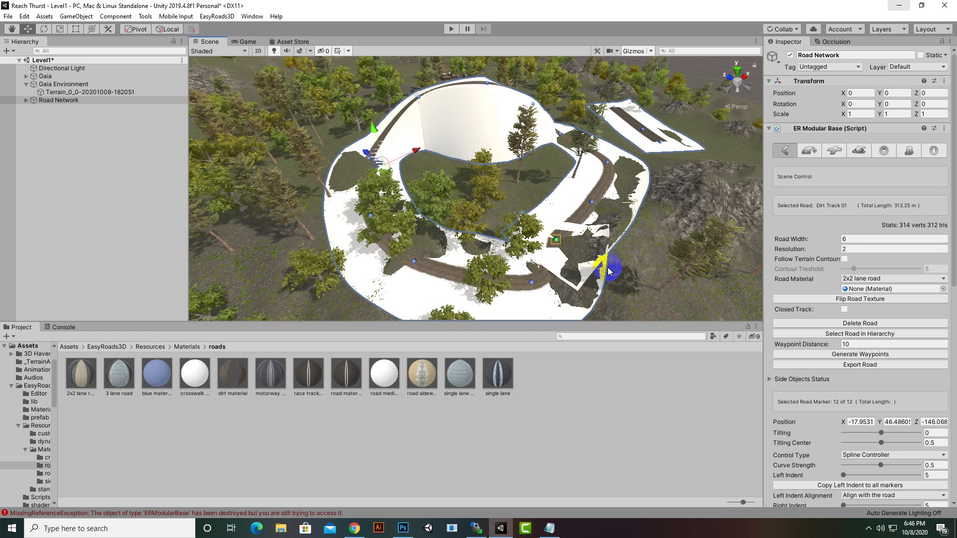
Build the terrain for the road network with the current build settings on all terrains.
scroll(673, 271, up, 7)
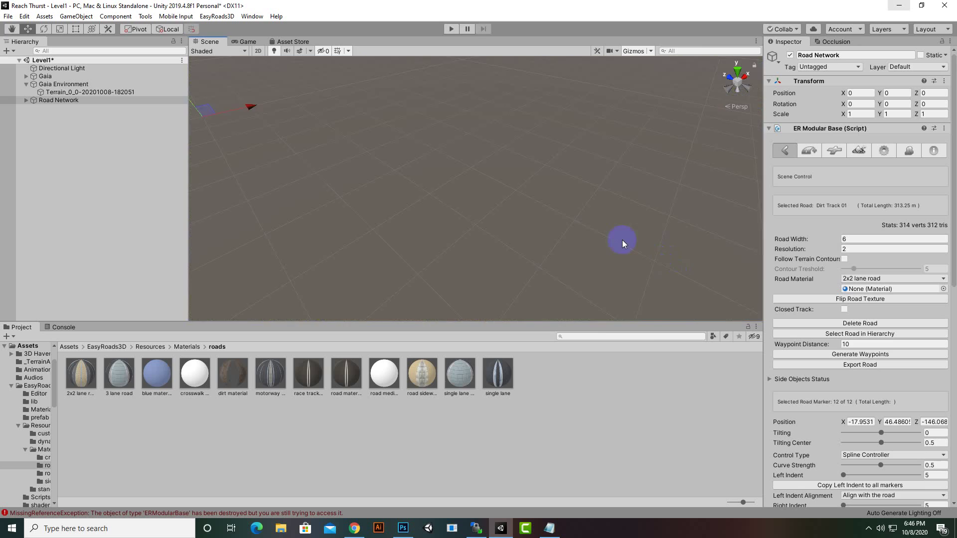
middle_drag(622, 243, 487, 241)
scroll(486, 242, down, 2)
scroll(486, 241, down, 10)
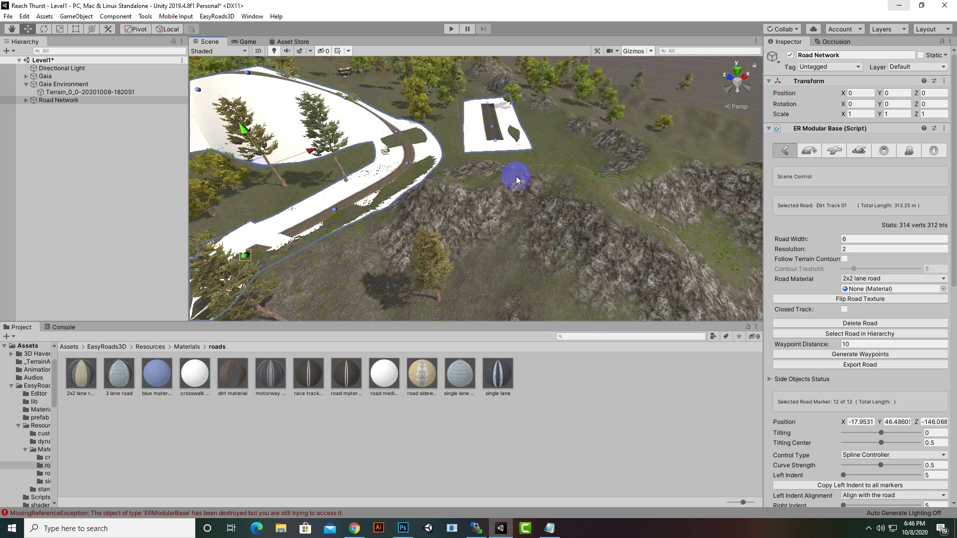
scroll(518, 228, up, 6)
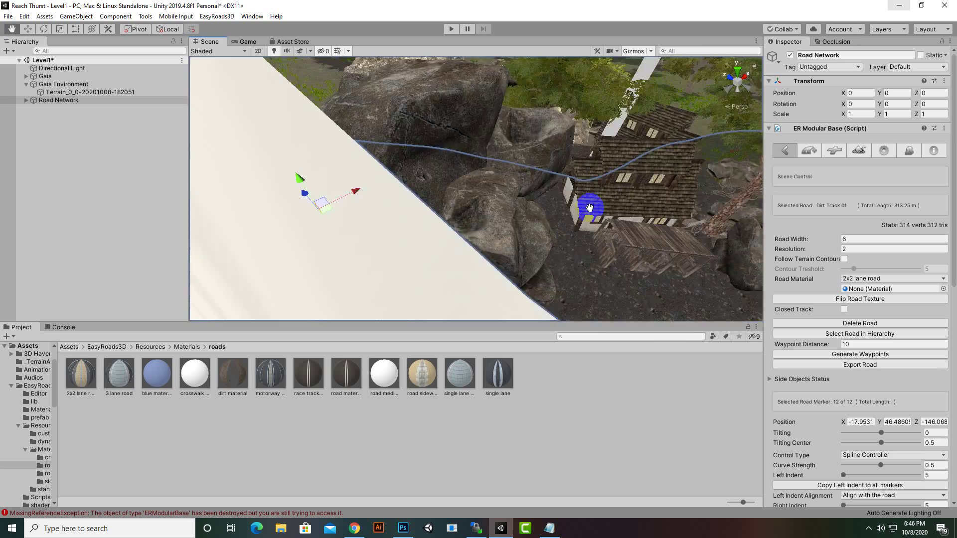
scroll(585, 230, down, 6)
middle_drag(585, 235, 519, 221)
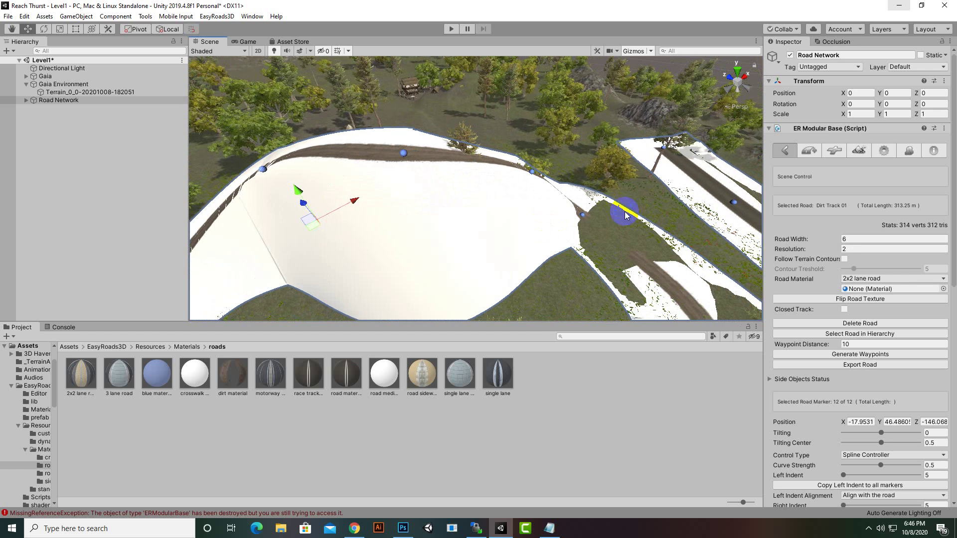
click(858, 152)
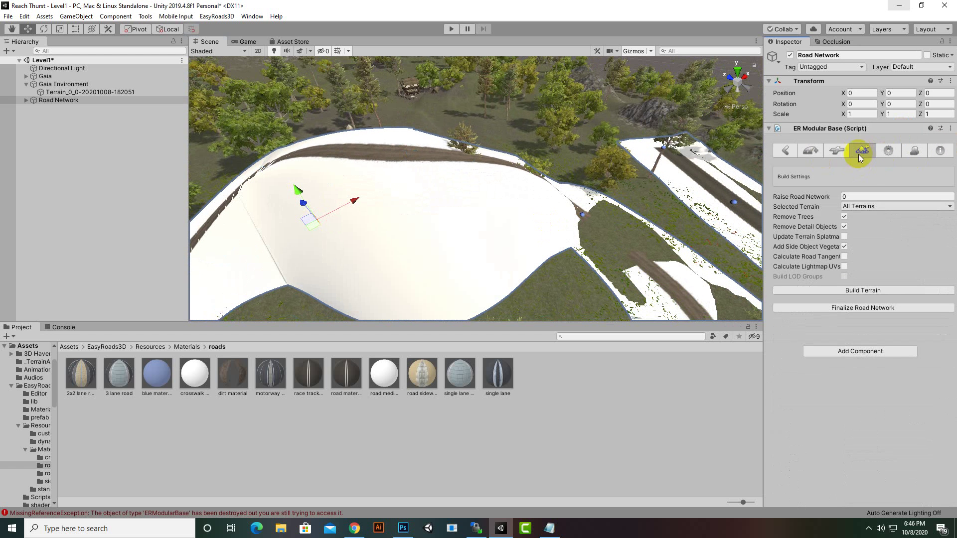
click(860, 290)
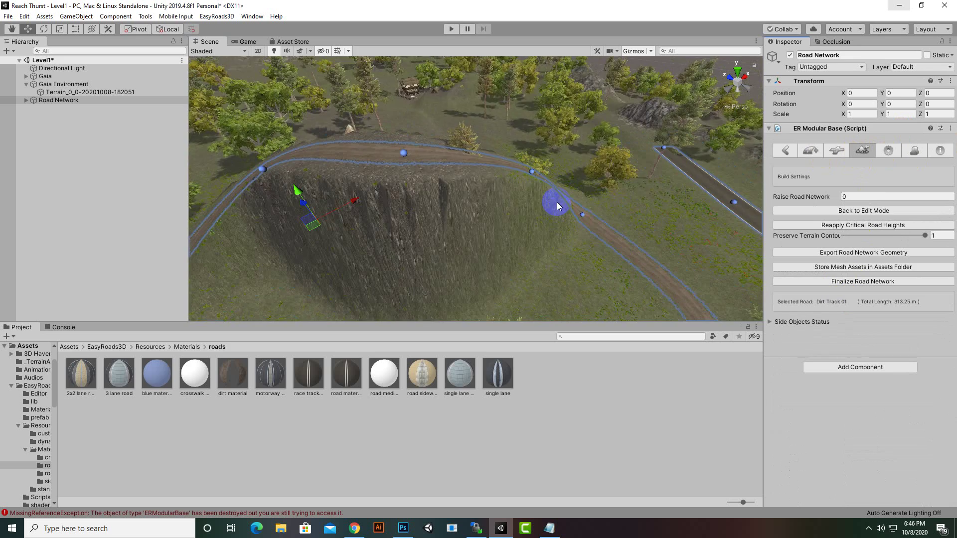
Examine how the dirt track loop and the surrounding ground fit together in the built terrain.
scroll(557, 202, down, 8)
middle_drag(583, 231, 582, 203)
scroll(585, 185, up, 5)
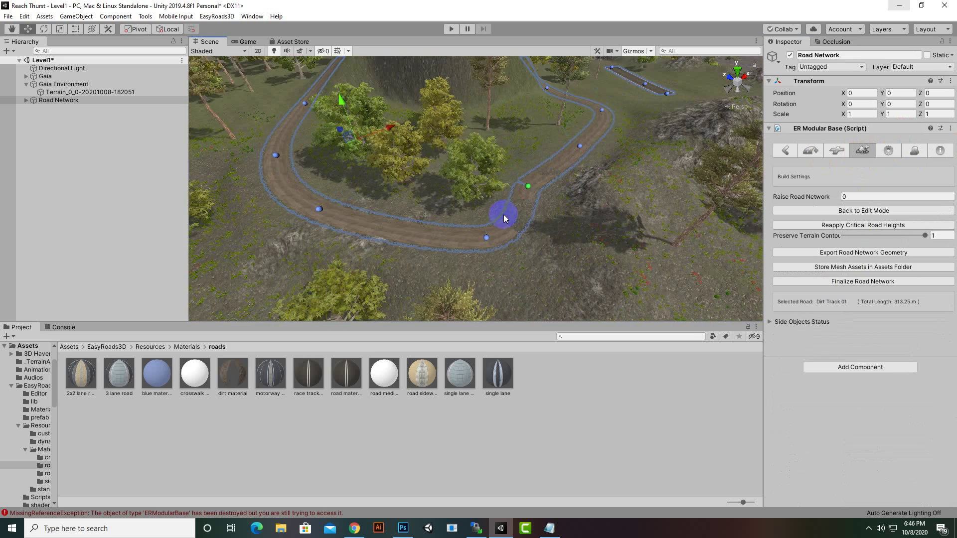
middle_drag(463, 110, 517, 95)
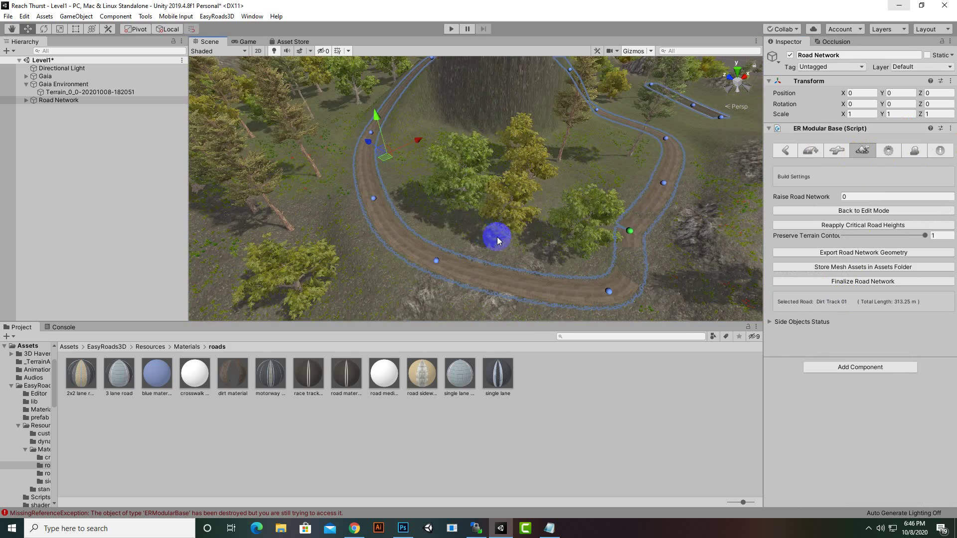
scroll(498, 231, up, 5)
scroll(504, 227, down, 4)
middle_drag(533, 191, 533, 189)
scroll(533, 188, down, 4)
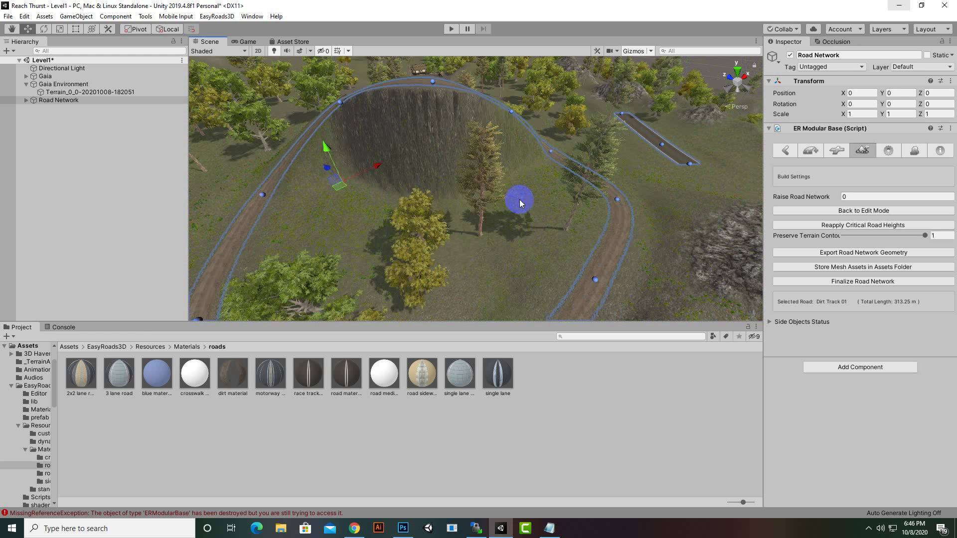
key(w)
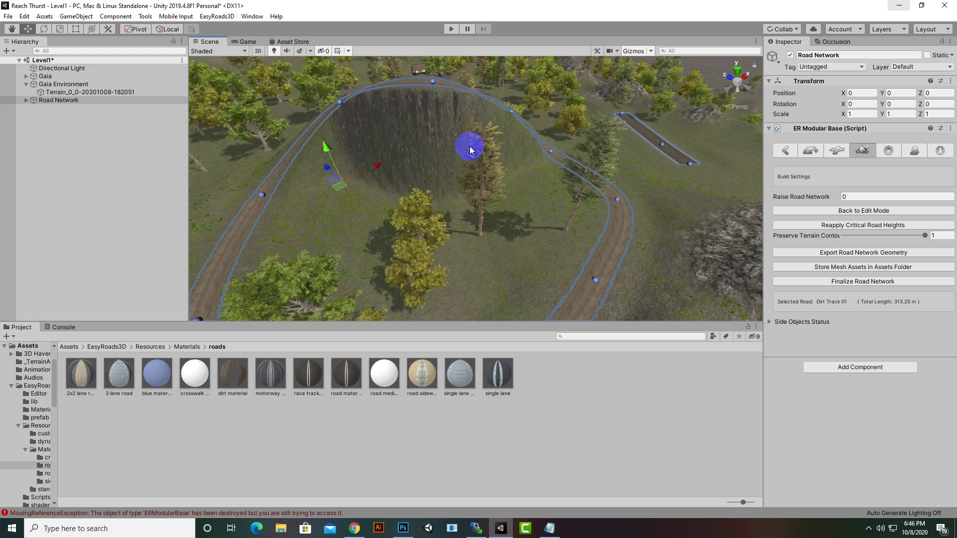
scroll(499, 173, up, 5)
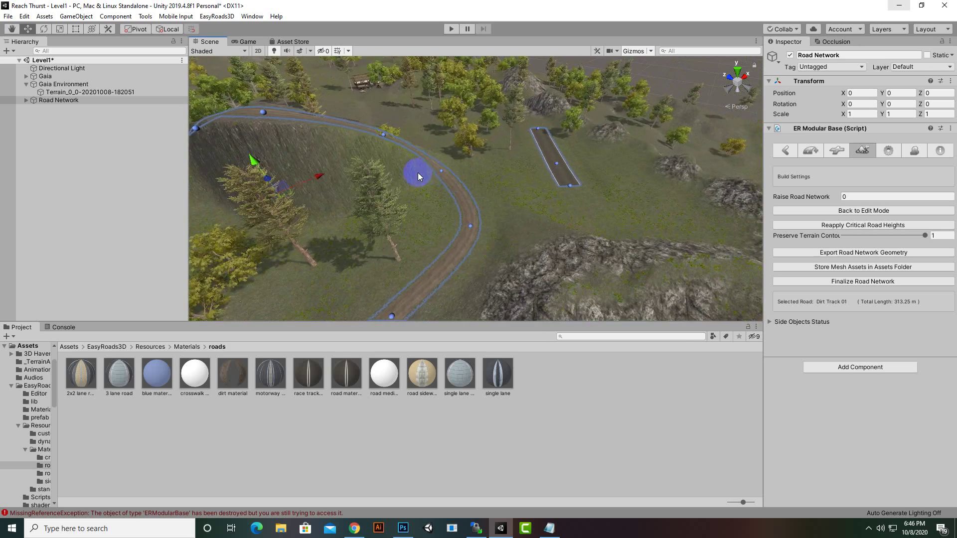
mouse_move(423, 169)
middle_down()
mouse_move(457, 178)
mouse_move(409, 169)
middle_up()
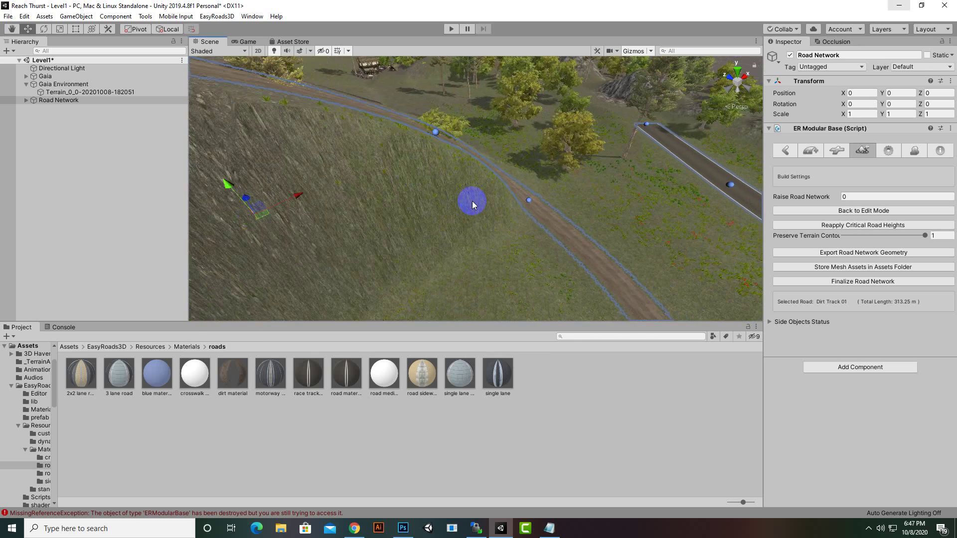
Inspect the dirt track's surface up close, its slope along the hill, and the place where its two ends meet.
scroll(471, 201, up, 5)
scroll(474, 202, down, 5)
middle_drag(475, 211, 411, 184)
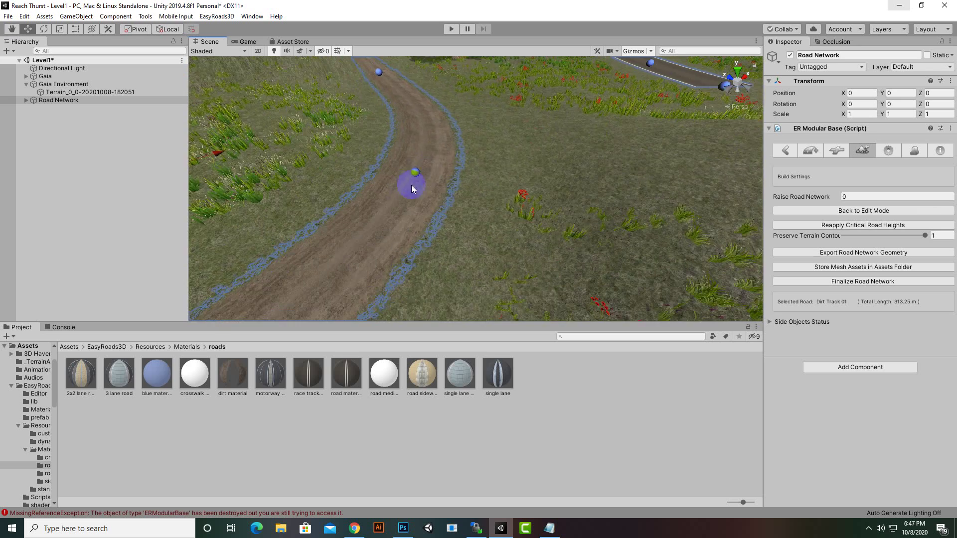
scroll(459, 181, up, 3)
right_drag(460, 182, 504, 182)
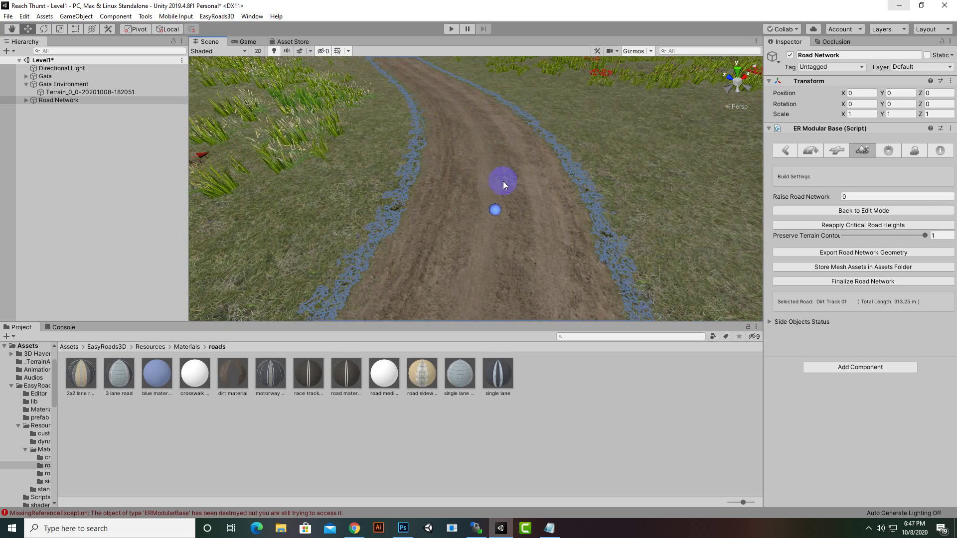
scroll(408, 98, down, 6)
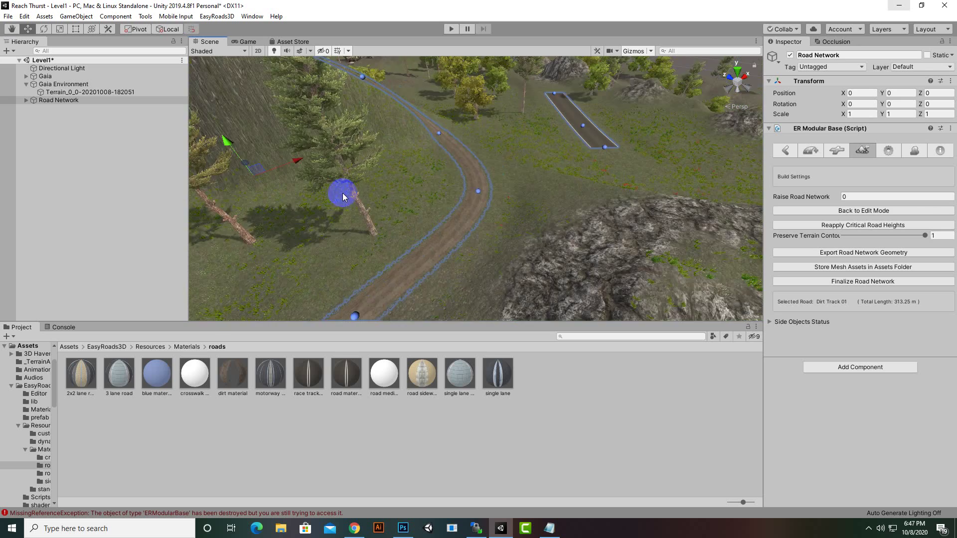
mouse_move(362, 199)
middle_down()
mouse_move(451, 165)
mouse_move(397, 162)
mouse_move(377, 192)
middle_up()
scroll(421, 174, up, 3)
scroll(423, 174, down, 3)
scroll(426, 179, down, 3)
scroll(427, 169, up, 8)
scroll(402, 183, down, 5)
middle_drag(448, 142, 414, 150)
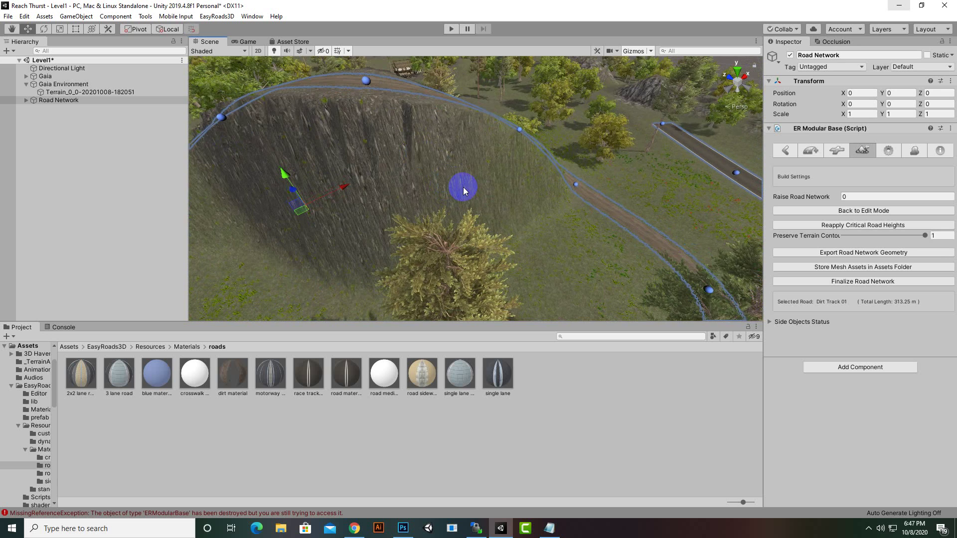
mouse_move(465, 182)
right_down()
mouse_move(500, 207)
mouse_move(449, 236)
mouse_move(456, 174)
right_up()
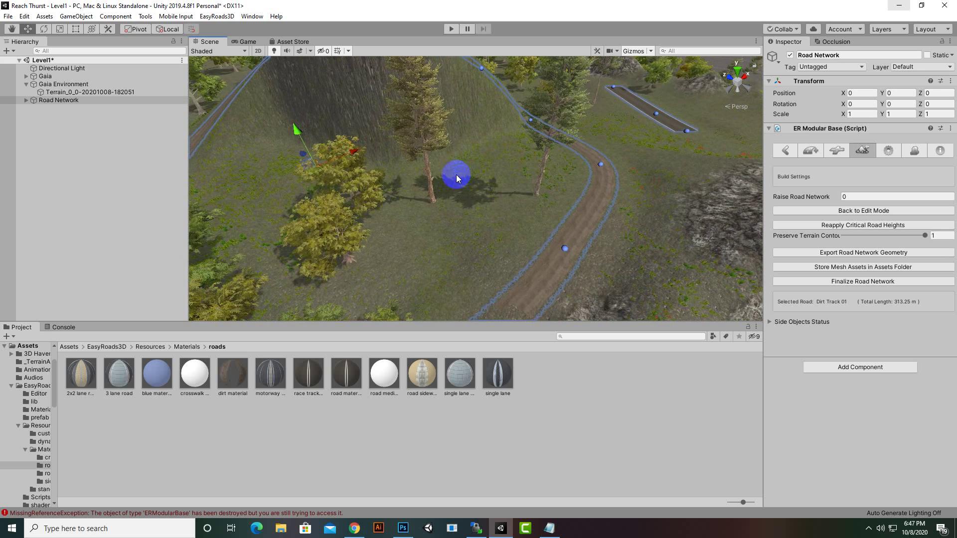
middle_drag(456, 174, 512, 201)
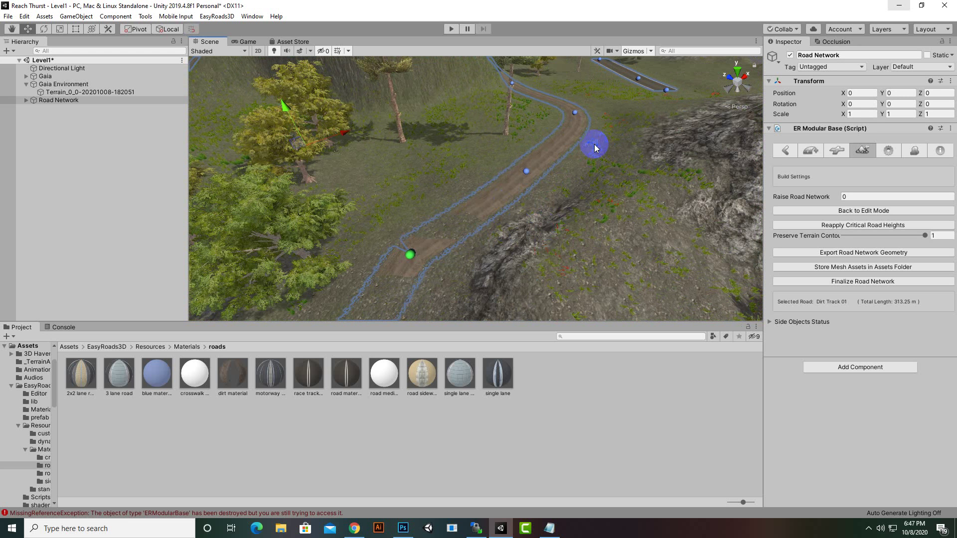
Return the road network to edit mode and review the road types listed in its general settings.
click(818, 224)
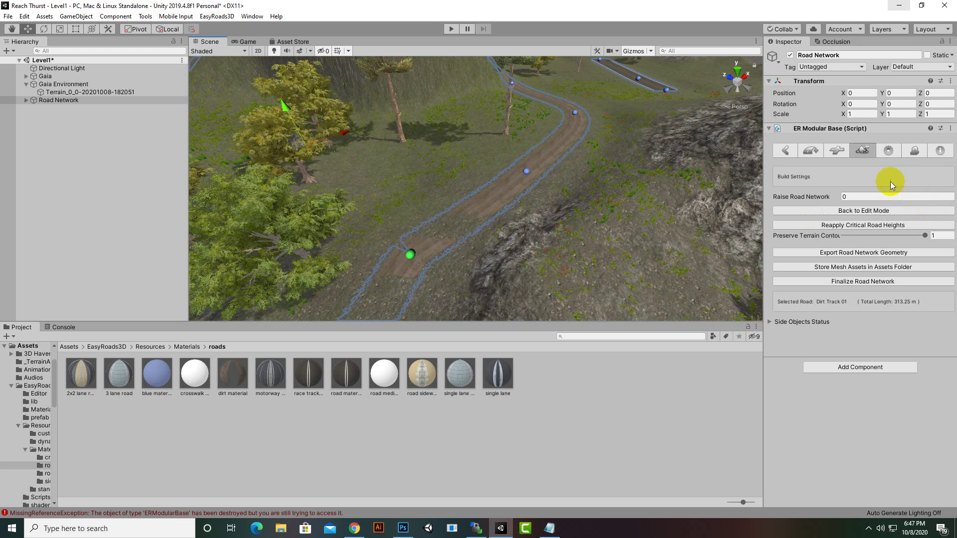
click(883, 156)
click(846, 211)
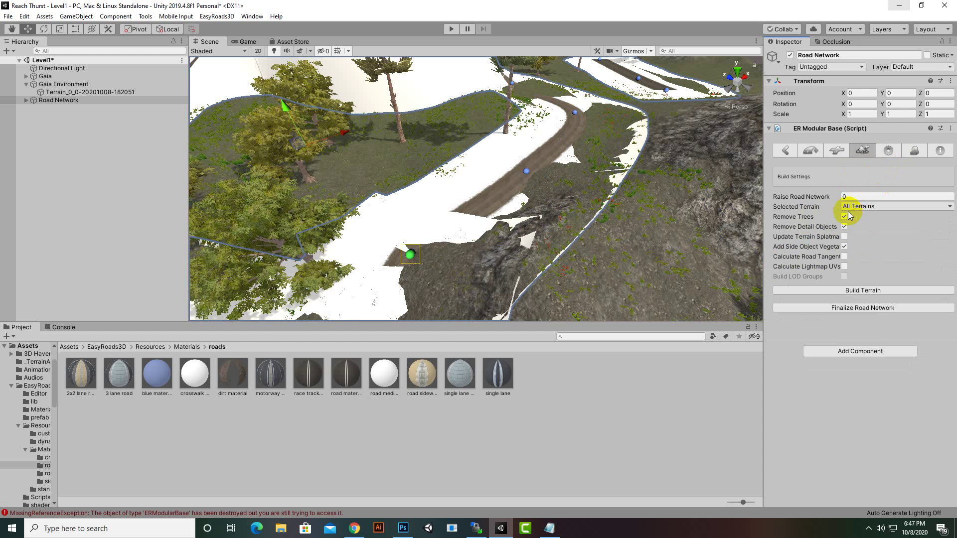
click(888, 151)
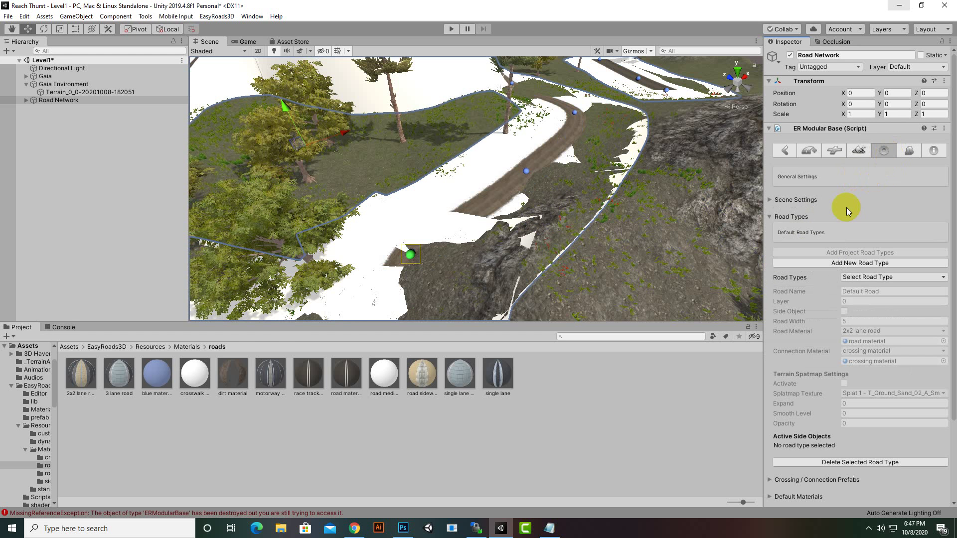
click(898, 277)
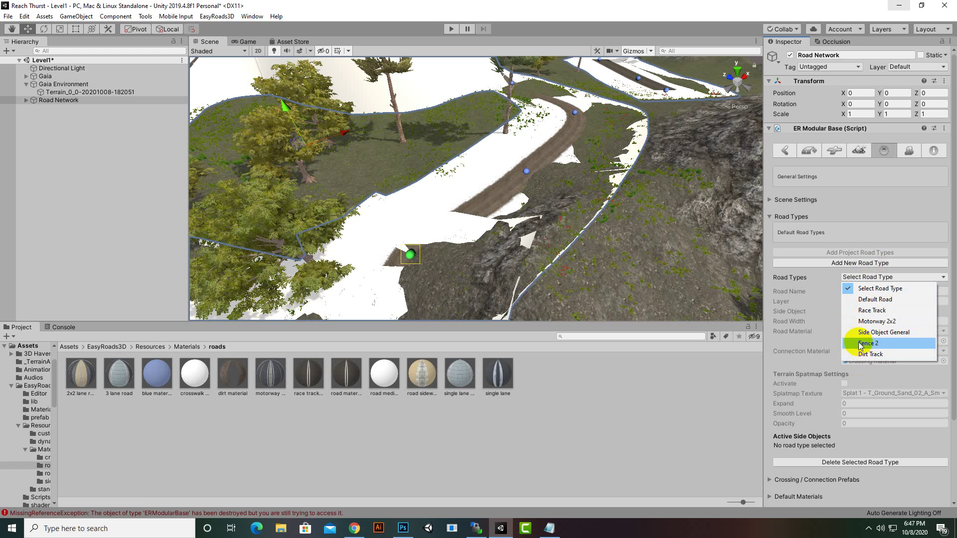
Add a new object of type Side Object General to the road network.
click(810, 152)
click(819, 155)
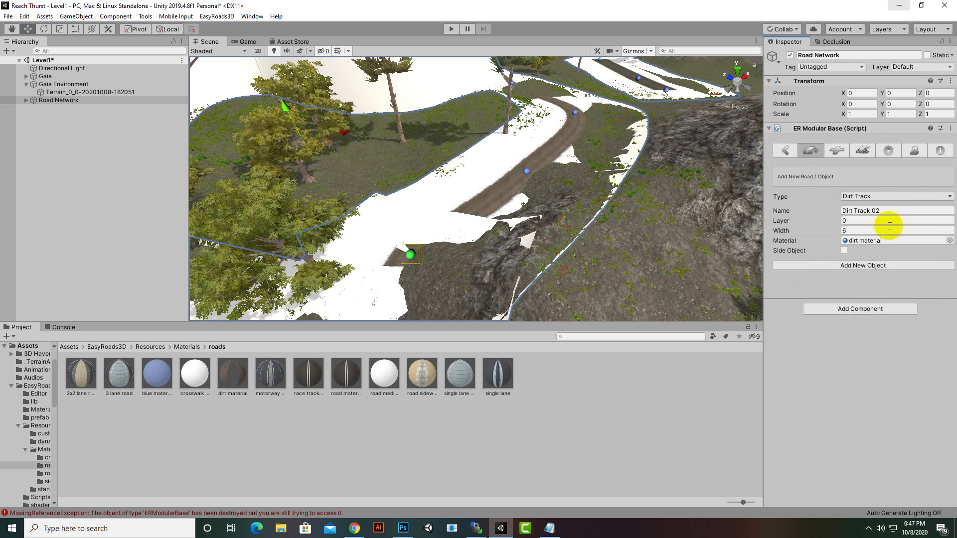
click(886, 195)
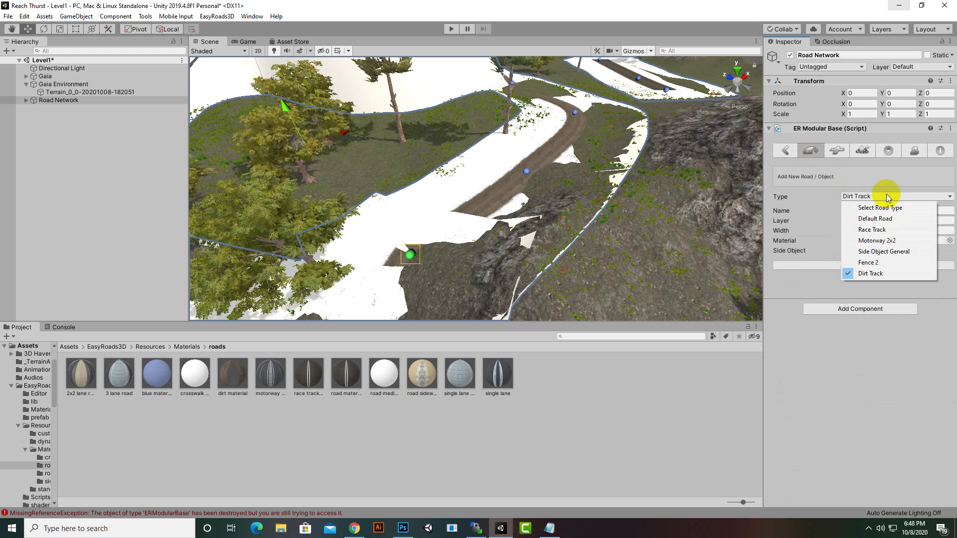
click(880, 252)
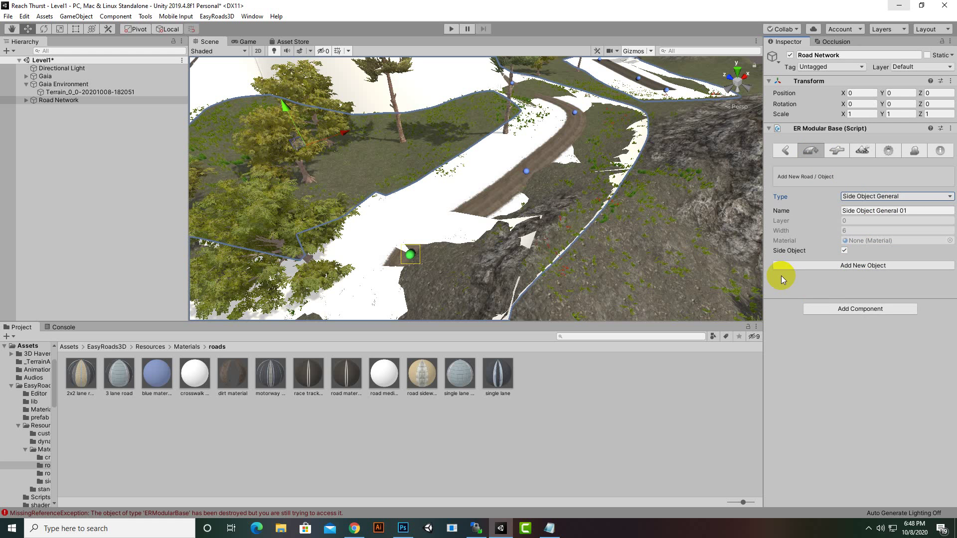
click(867, 267)
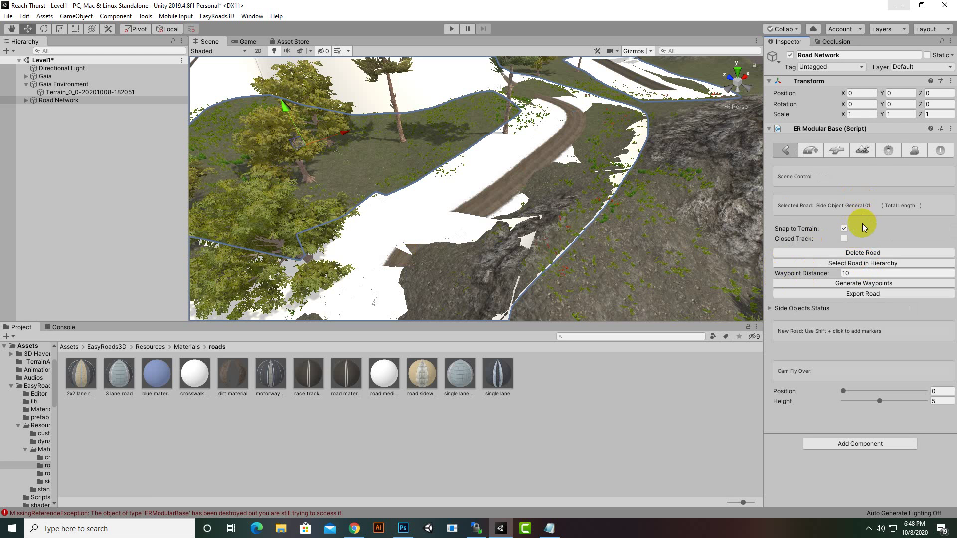
Review the settings and available side objects of the Side Object General road type.
click(889, 148)
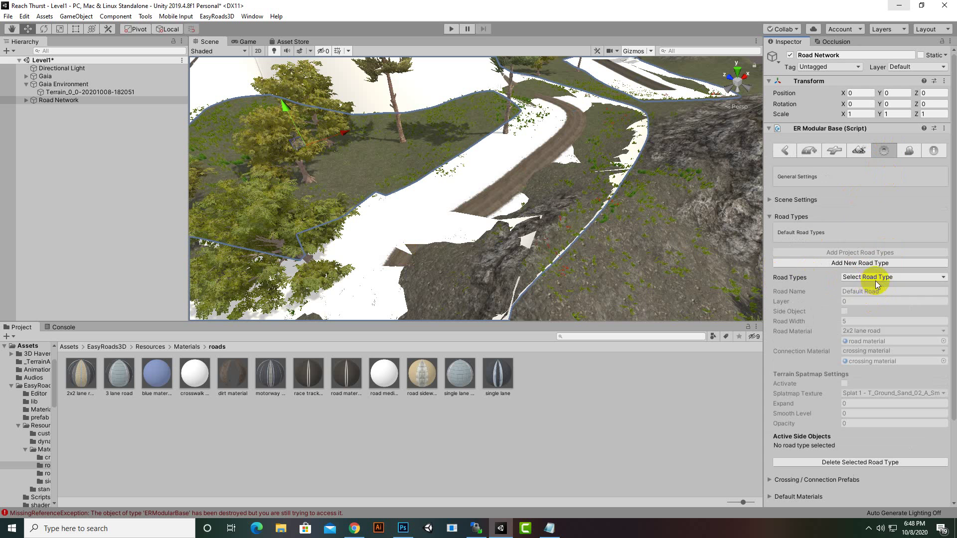
click(873, 283)
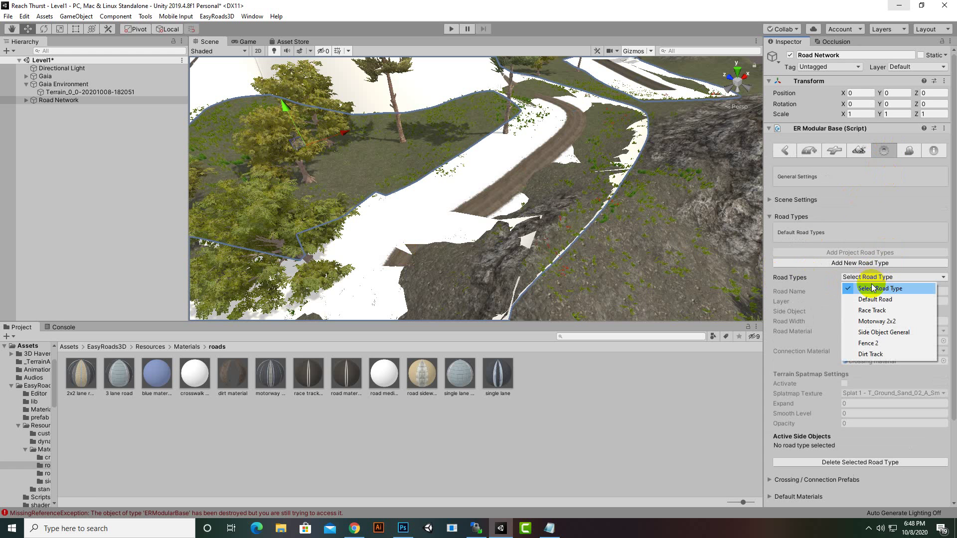
click(880, 333)
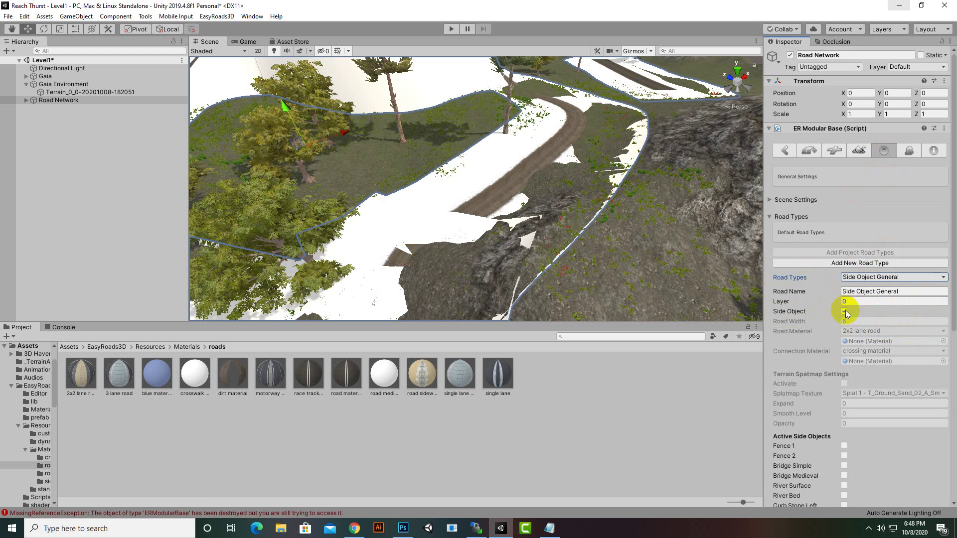
Add another Side Object General object to the road network and enable Fence 2 as its side object.
click(811, 152)
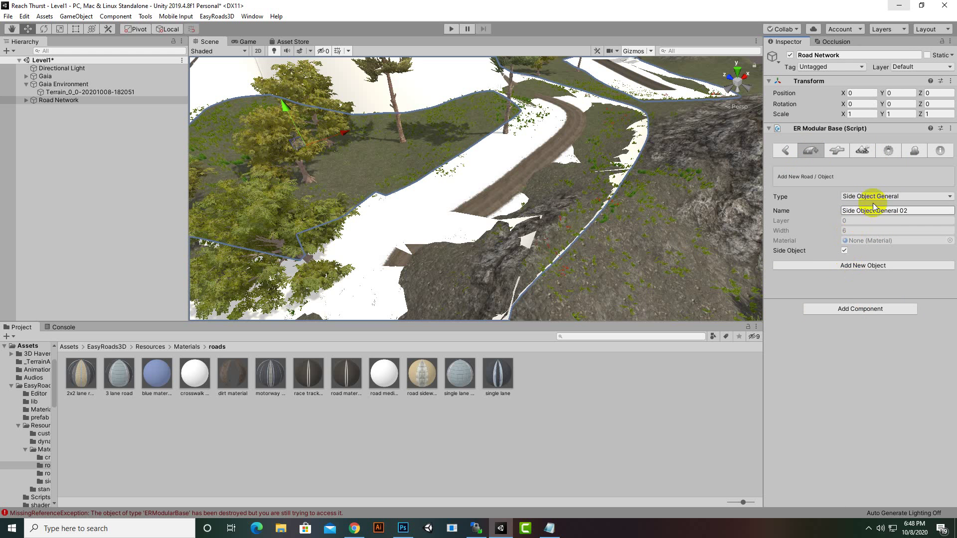
click(869, 266)
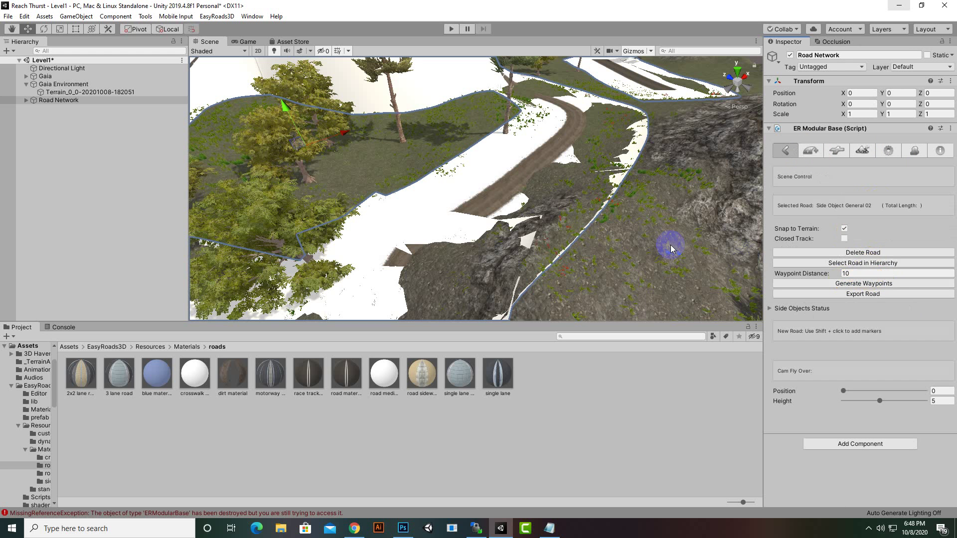
click(770, 309)
scroll(772, 315, down, 3)
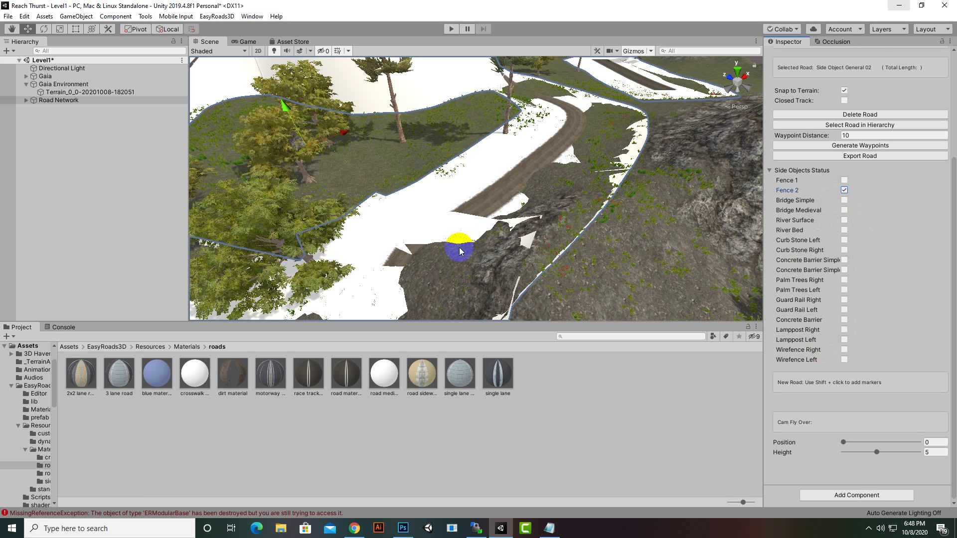
Place six fence markers along the outer edge of the dirt track, following it around the bend.
shift+click(483, 225)
shift+click(545, 187)
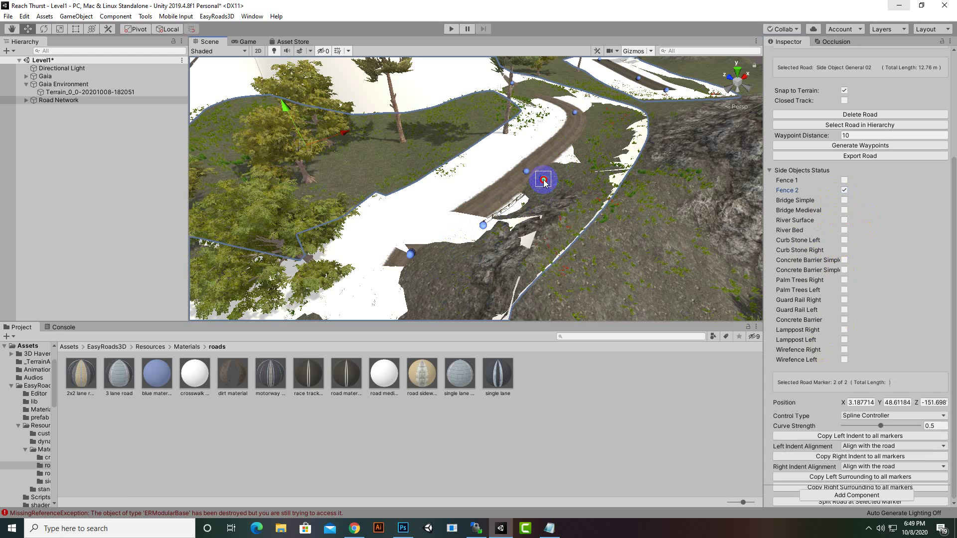
shift+click(585, 146)
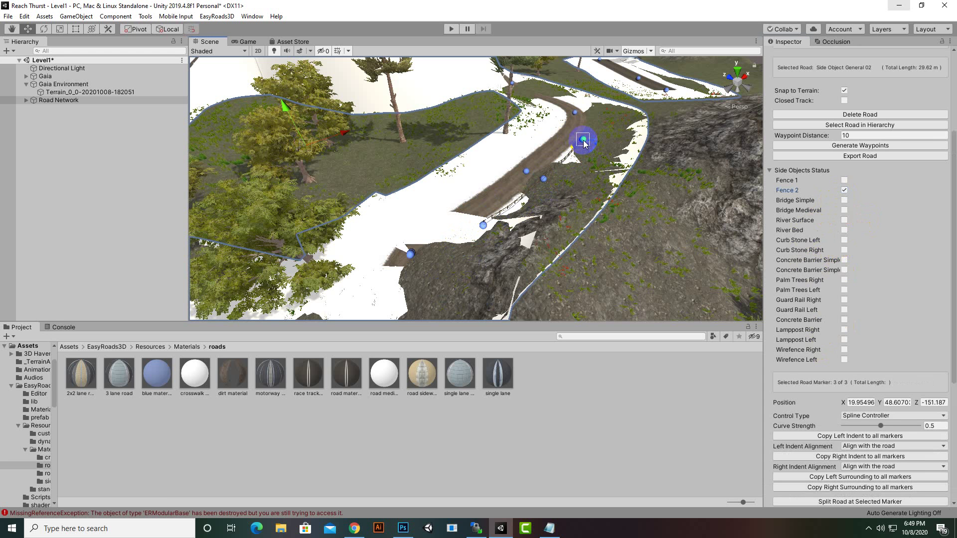
shift+click(591, 116)
shift+click(562, 96)
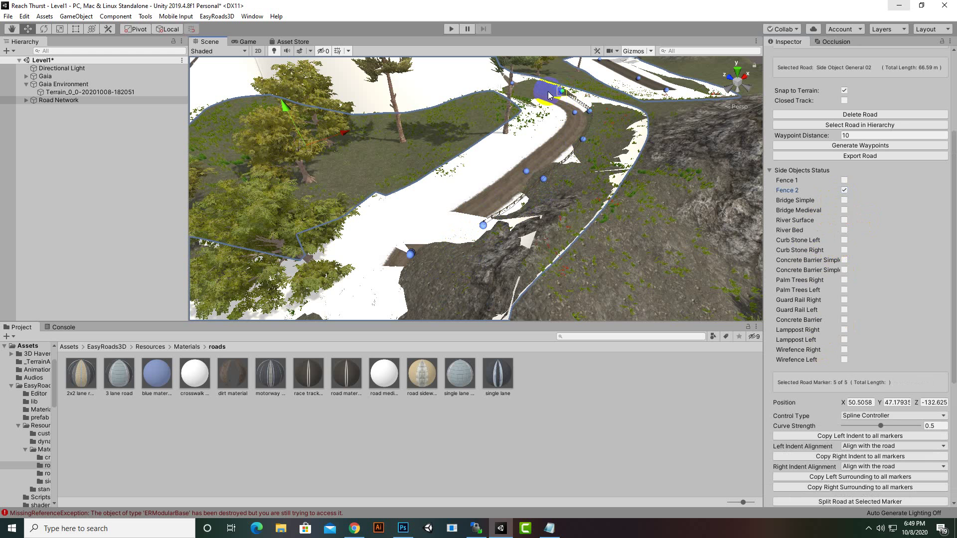
shift+click(534, 90)
Move the fence's first marker from the bare ground onto the rocky edge beside the dirt track.
scroll(547, 207, up, 3)
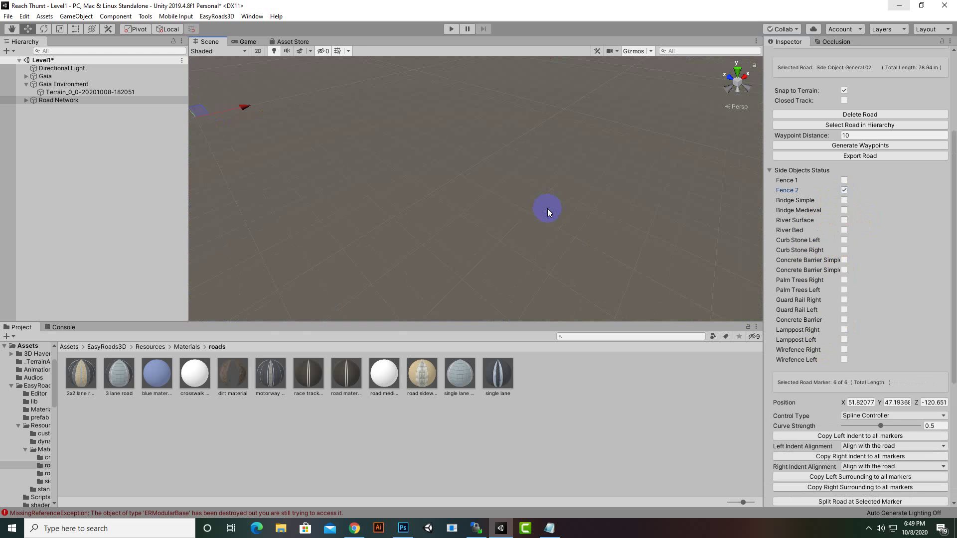
scroll(546, 206, down, 1)
mouse_move(546, 205)
right_down()
mouse_move(524, 166)
mouse_move(533, 163)
right_up()
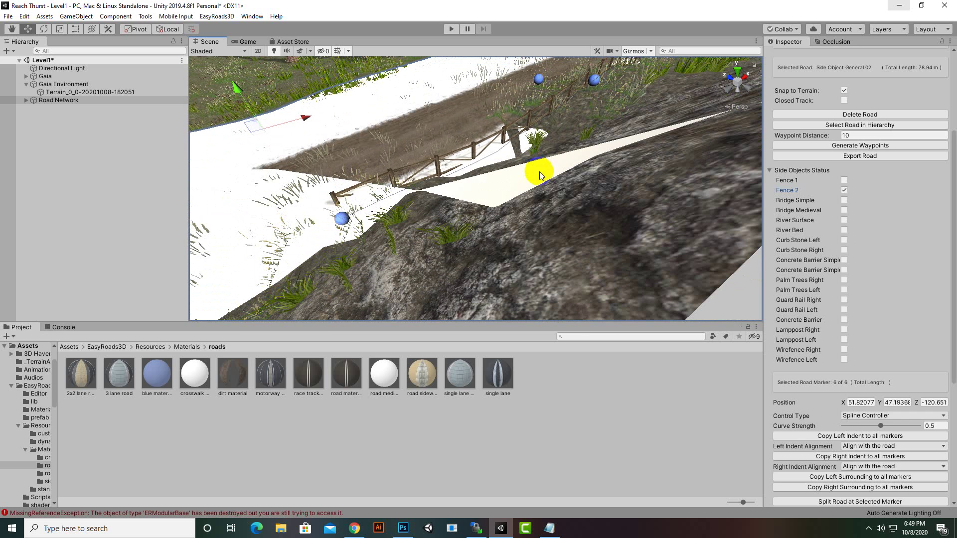
click(343, 218)
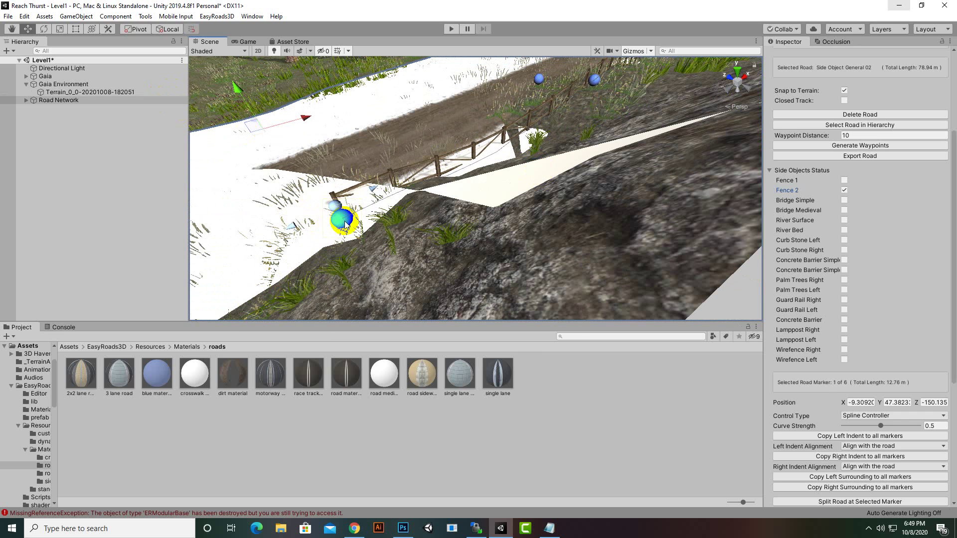
mouse_move(339, 225)
mouse_down()
mouse_move(421, 238)
mouse_move(331, 219)
mouse_move(252, 242)
mouse_move(495, 271)
mouse_move(649, 245)
mouse_move(411, 270)
mouse_up()
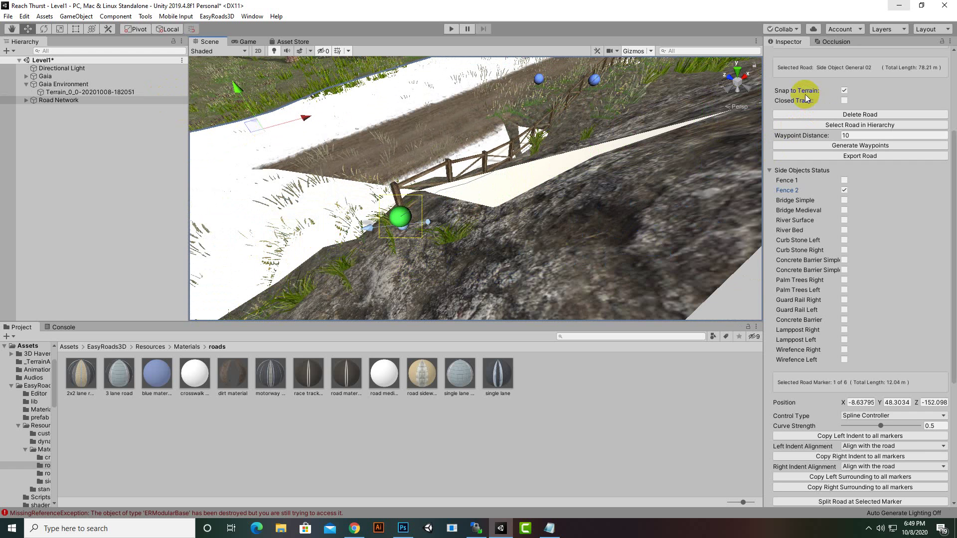
Disable Snap to Terrain, raise the fence's first marker above the ground, and re-enable Snap to Terrain.
click(844, 91)
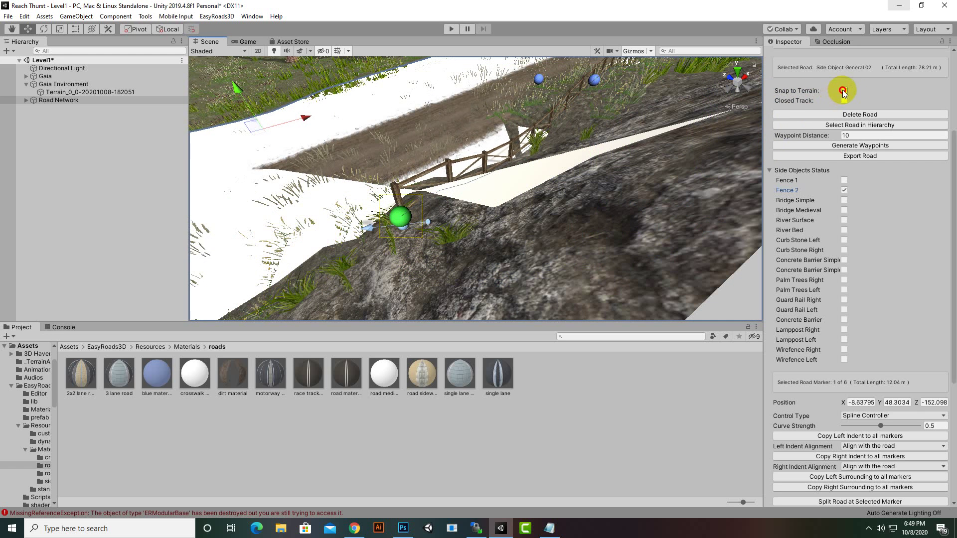
mouse_move(400, 216)
mouse_down()
mouse_move(396, 103)
mouse_move(396, 193)
mouse_move(396, 135)
mouse_move(393, 146)
mouse_up()
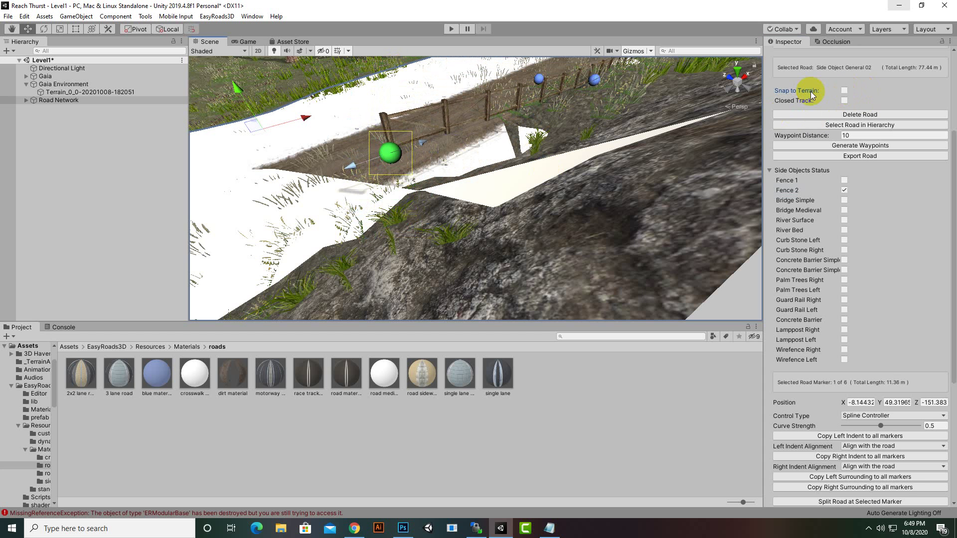
click(849, 91)
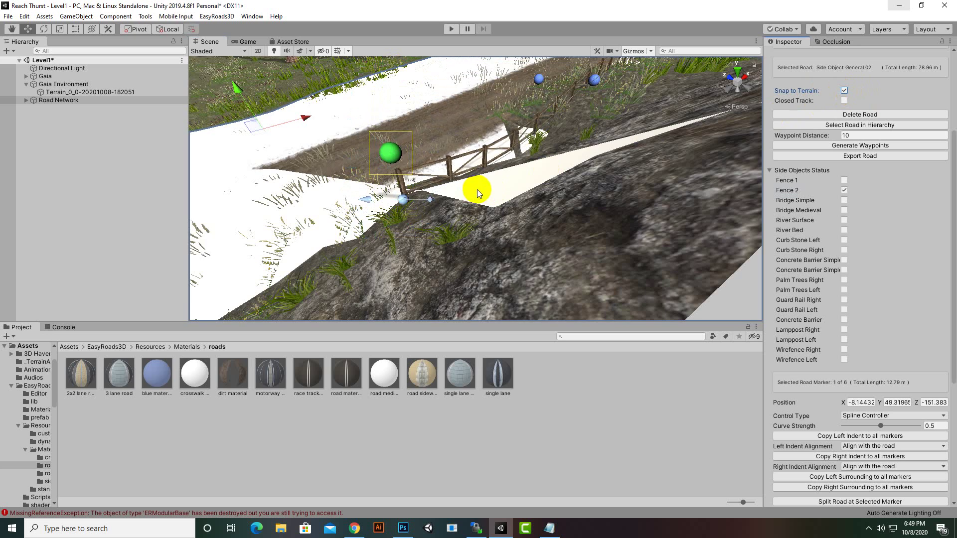
Shift the fence's second marker slightly away from the dirt track.
scroll(477, 190, down, 3)
scroll(514, 214, up, 4)
scroll(513, 207, down, 1)
scroll(515, 198, up, 1)
scroll(516, 192, down, 2)
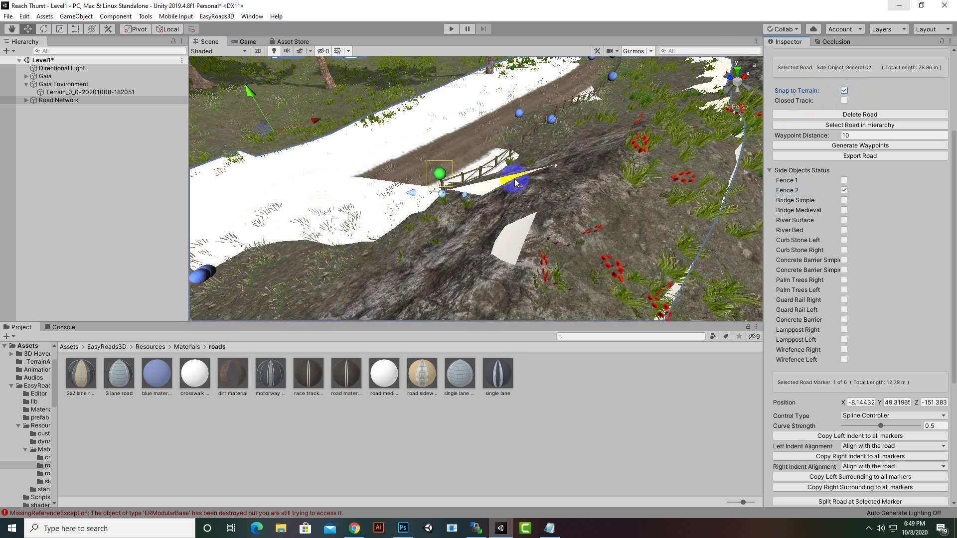
mouse_move(530, 158)
middle_down()
mouse_move(535, 170)
mouse_move(538, 162)
middle_up()
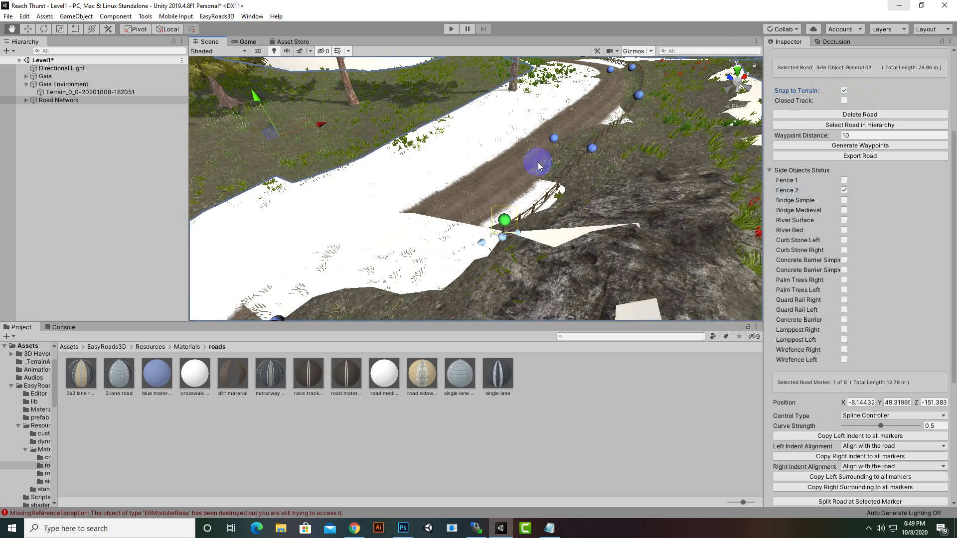
click(598, 152)
drag(592, 149, 595, 153)
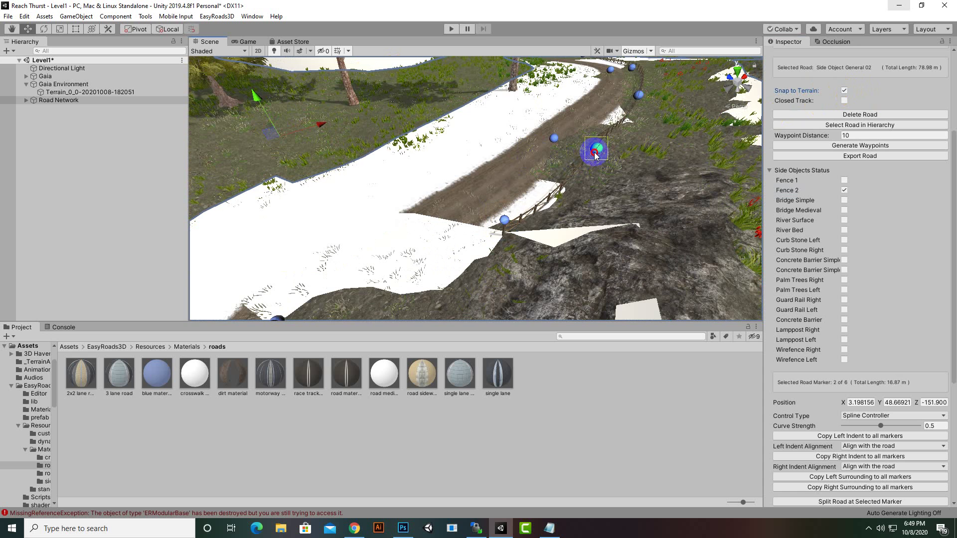
Move the fence's fifth marker closer to the dirt track at the bend.
scroll(660, 139, down, 3)
mouse_move(658, 145)
middle_down()
mouse_move(637, 219)
mouse_move(643, 175)
mouse_move(623, 177)
middle_up()
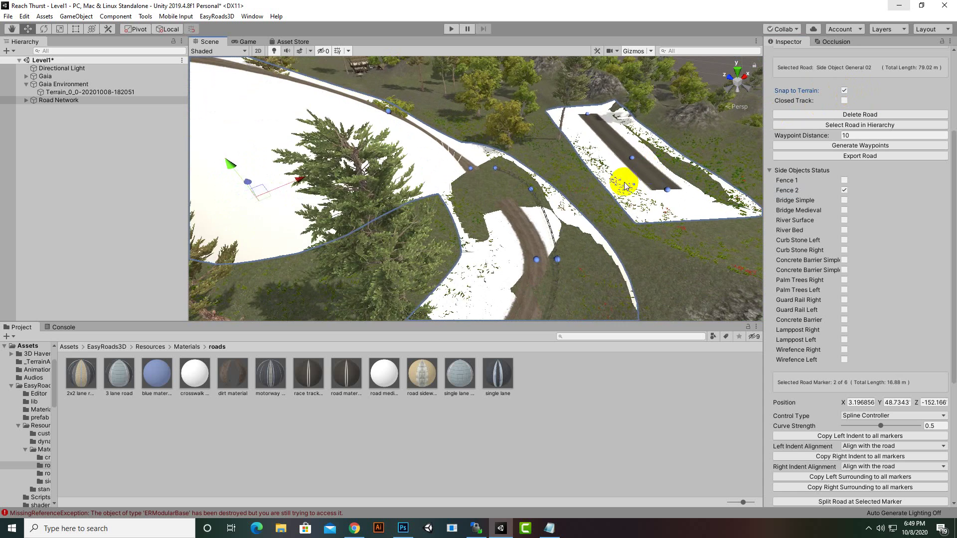
scroll(551, 228, up, 3)
mouse_move(584, 198)
mouse_down()
mouse_move(573, 199)
mouse_move(578, 191)
mouse_move(560, 215)
mouse_up()
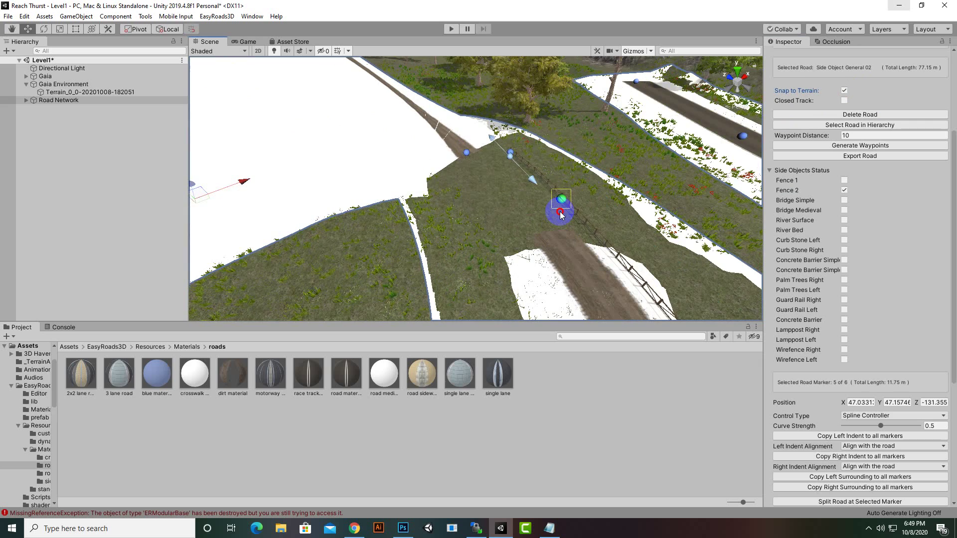
Build the terrain for the road network with the new fence included.
scroll(681, 234, down, 3)
middle_drag(681, 235, 669, 202)
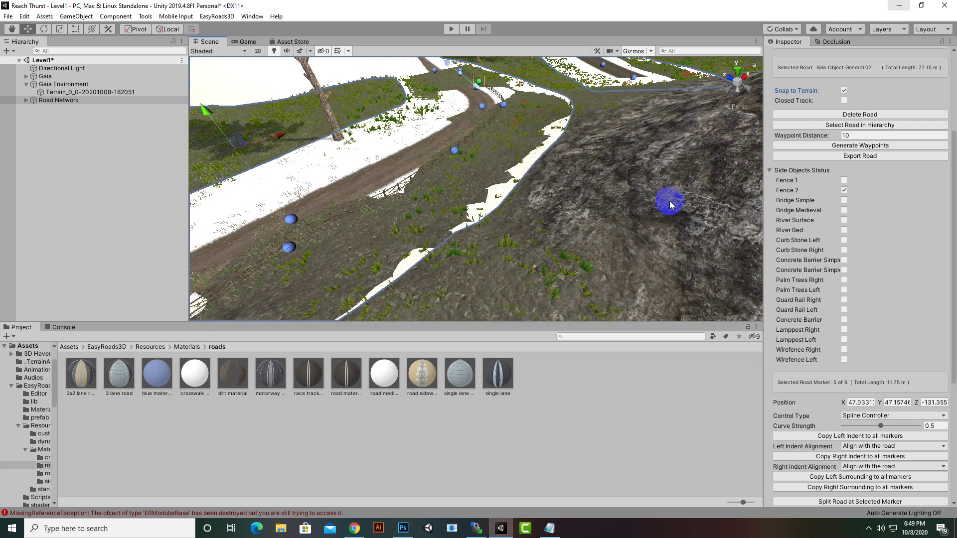
scroll(460, 183, up, 5)
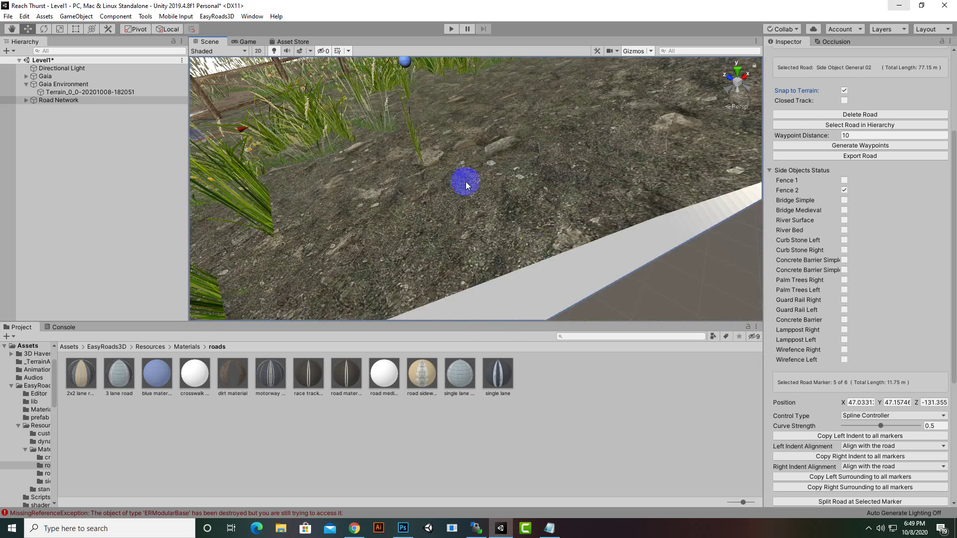
middle_drag(465, 184, 476, 192)
scroll(832, 109, up, 5)
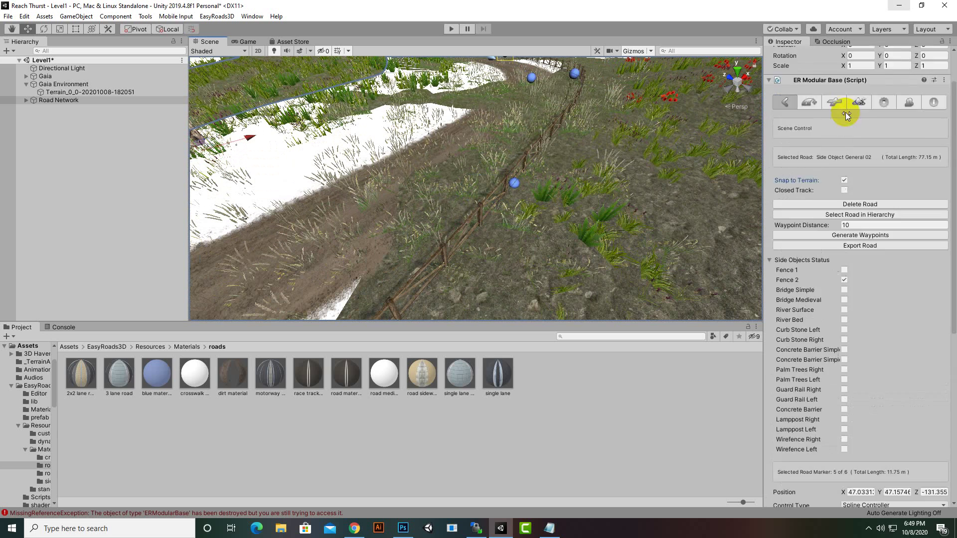
click(863, 149)
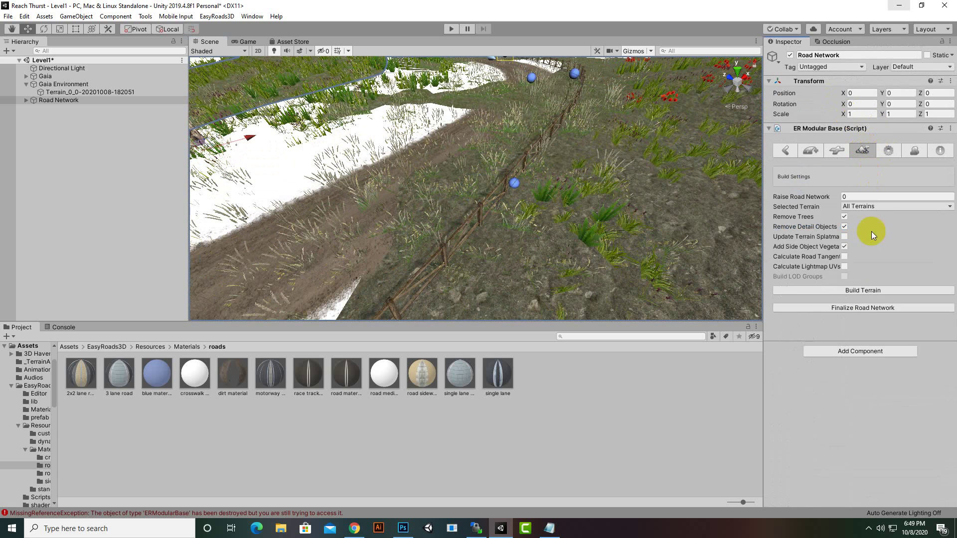
click(866, 292)
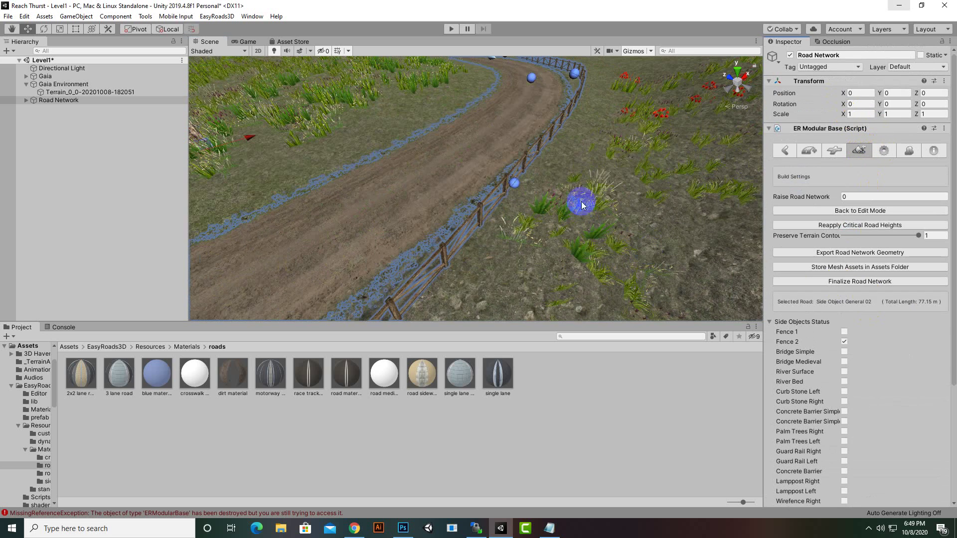
Examine how the fence follows the outer edge of the dirt track in the built terrain.
scroll(581, 202, down, 3)
middle_drag(591, 198, 606, 190)
scroll(606, 189, up, 3)
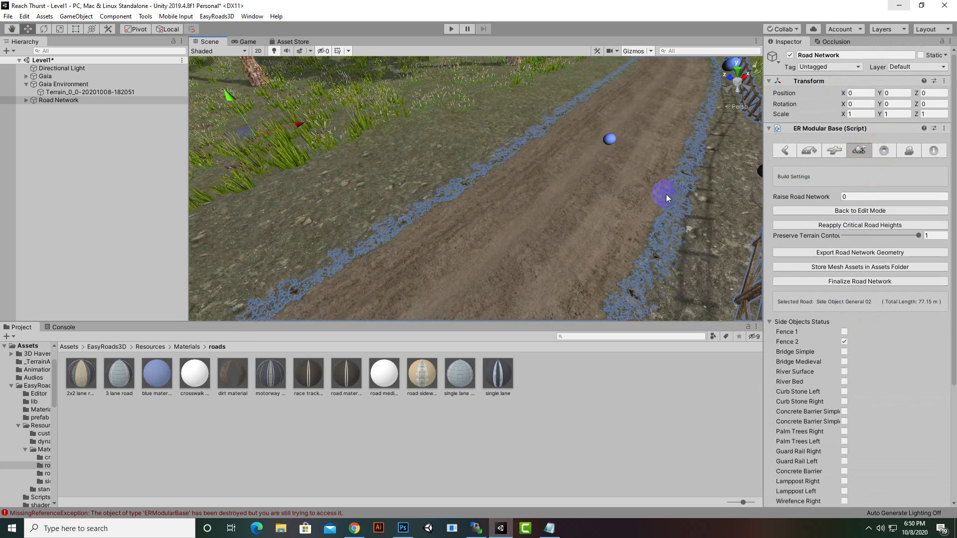
scroll(666, 195, down, 5)
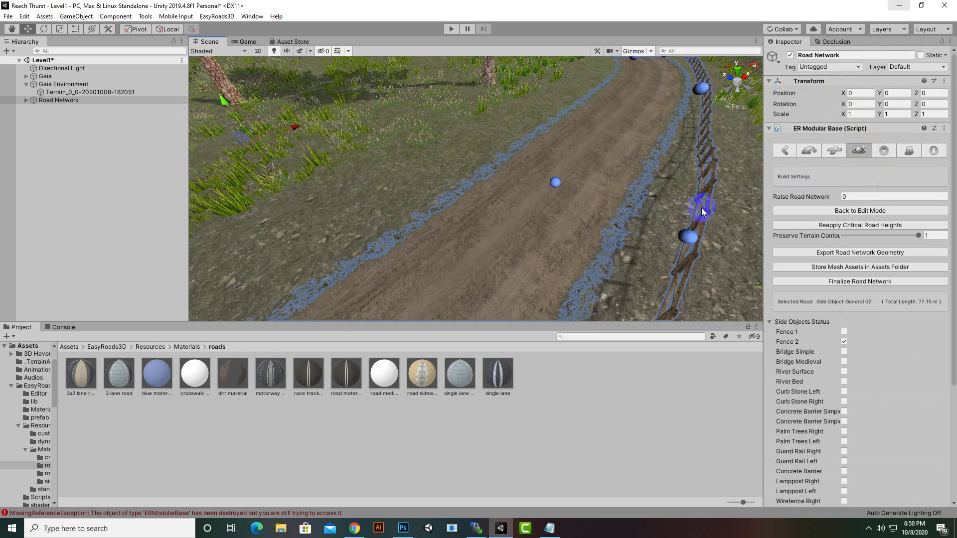
mouse_move(701, 257)
middle_down()
mouse_move(728, 259)
mouse_move(703, 267)
mouse_move(714, 267)
middle_up()
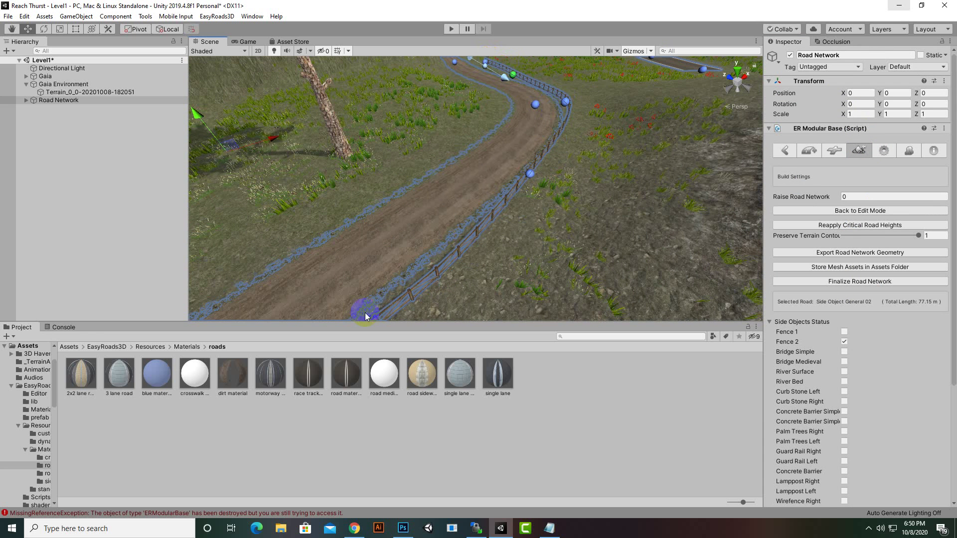
middle_drag(579, 261, 549, 244)
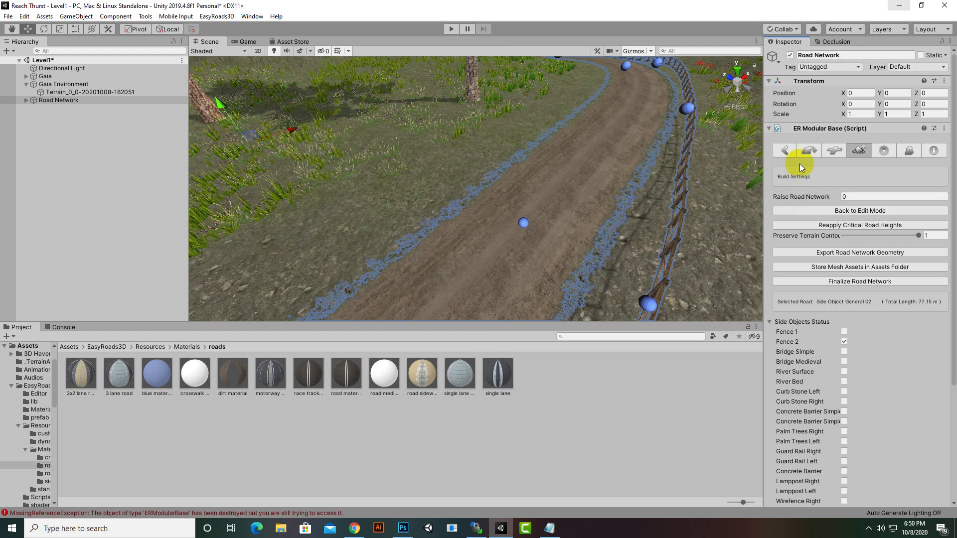
Return the road network to edit mode and add a new object of type Race Track with width 8.
click(861, 210)
click(810, 150)
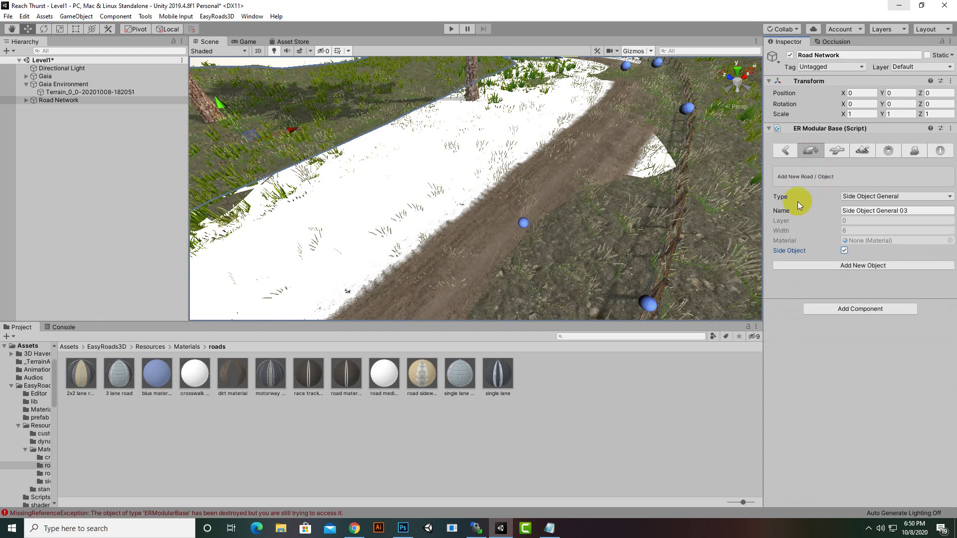
click(879, 197)
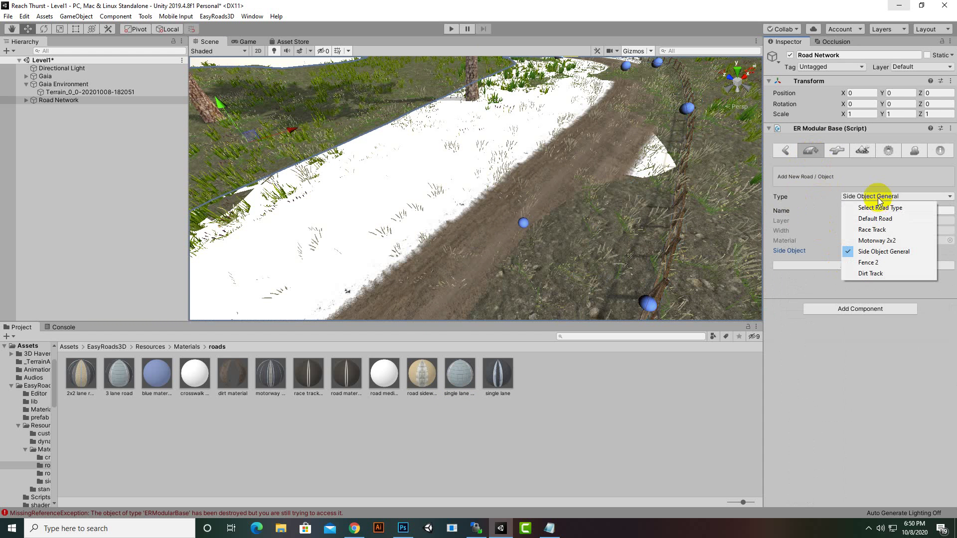
click(873, 196)
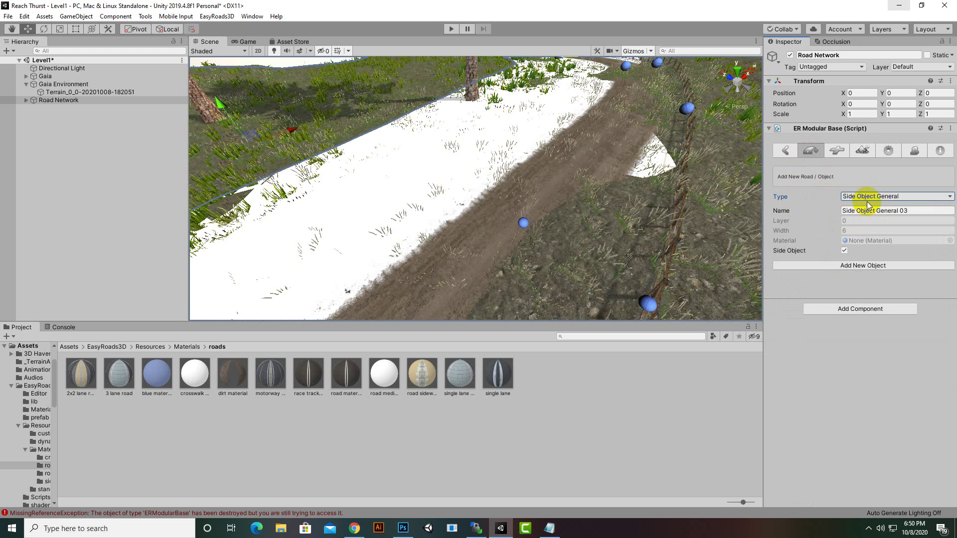
click(868, 197)
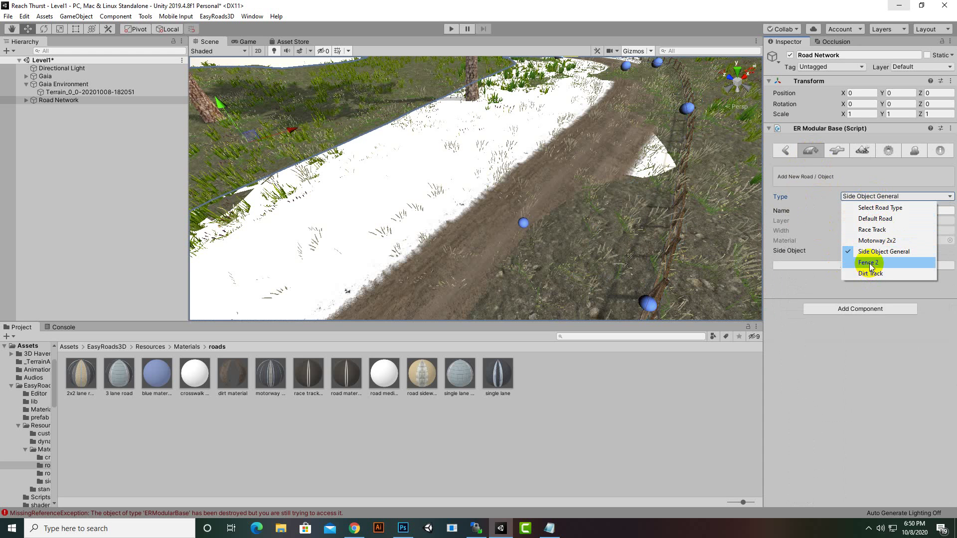
click(875, 234)
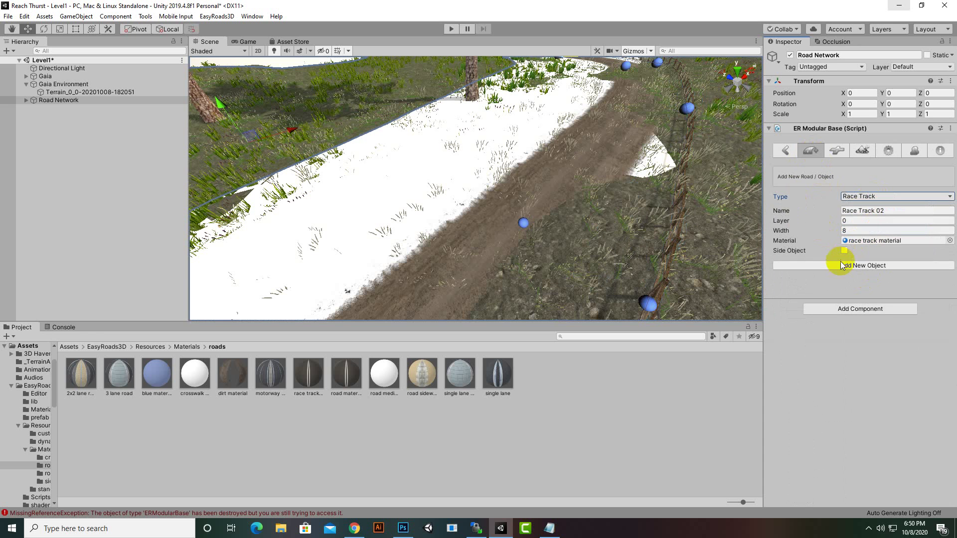
click(844, 267)
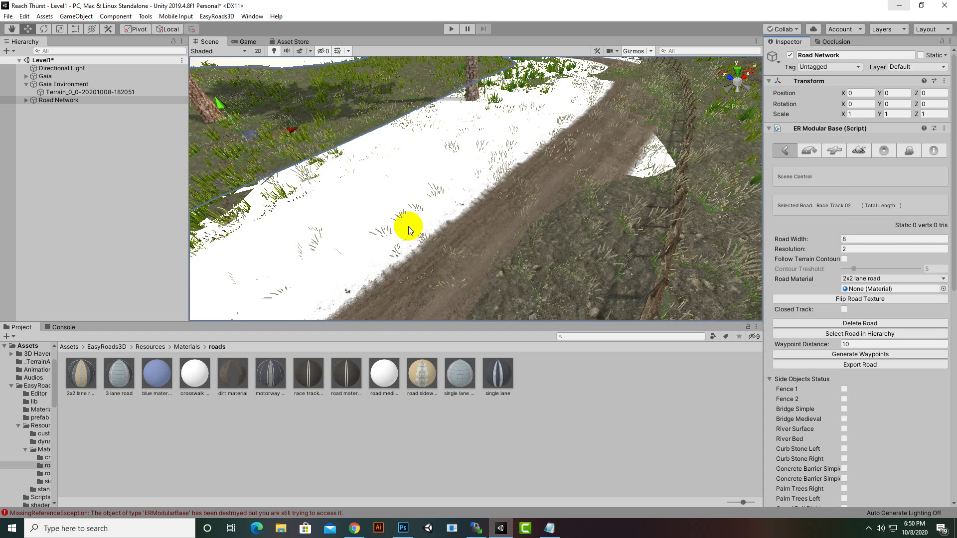
Lay out the race track beside the dirt track with four markers curving back around the bend, about 55 m long.
scroll(408, 226, down, 8)
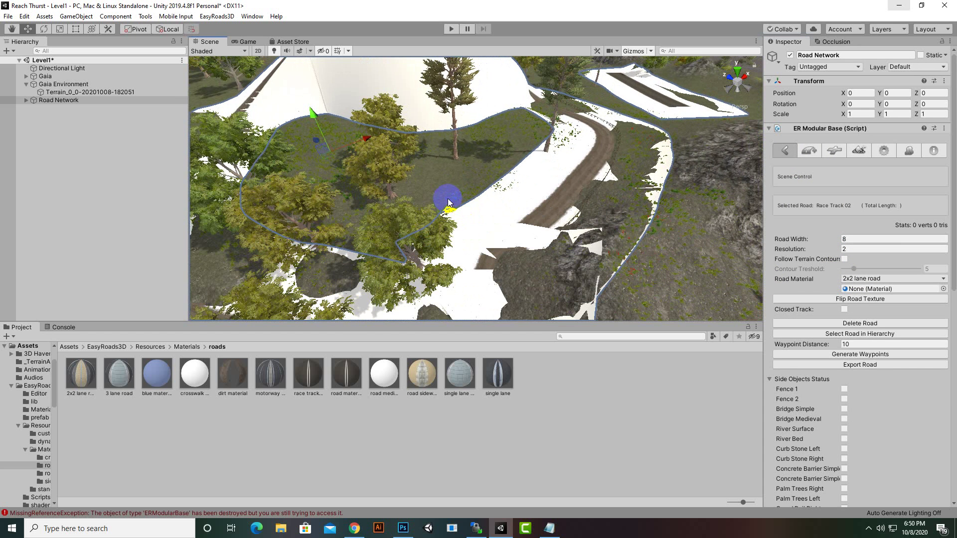
shift+click(447, 196)
shift+click(503, 163)
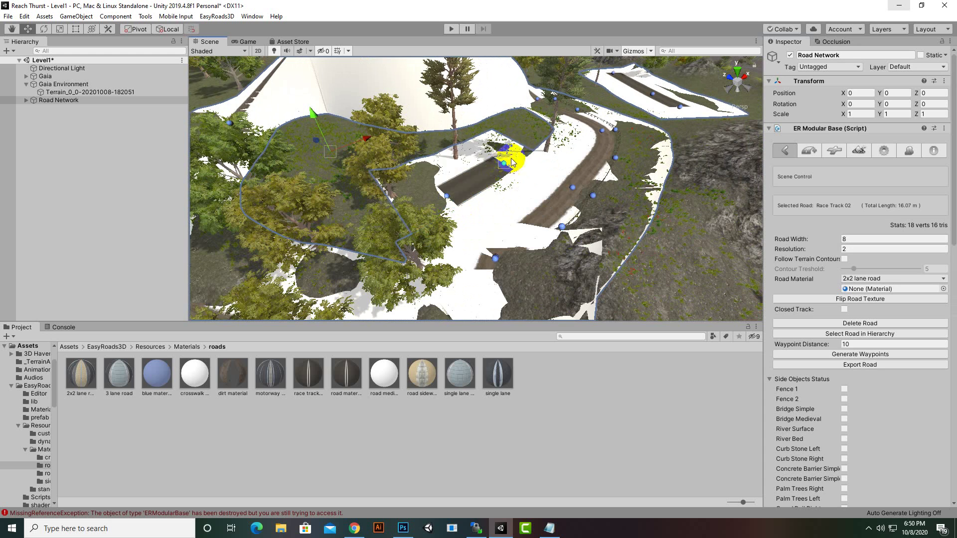
shift+click(536, 120)
shift+click(502, 102)
scroll(531, 153, up, 10)
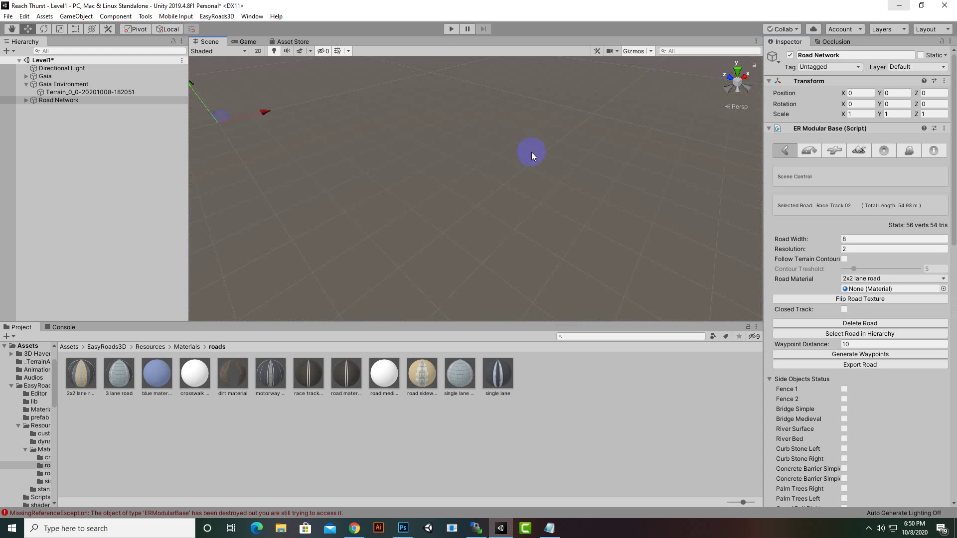
middle_drag(529, 162, 526, 166)
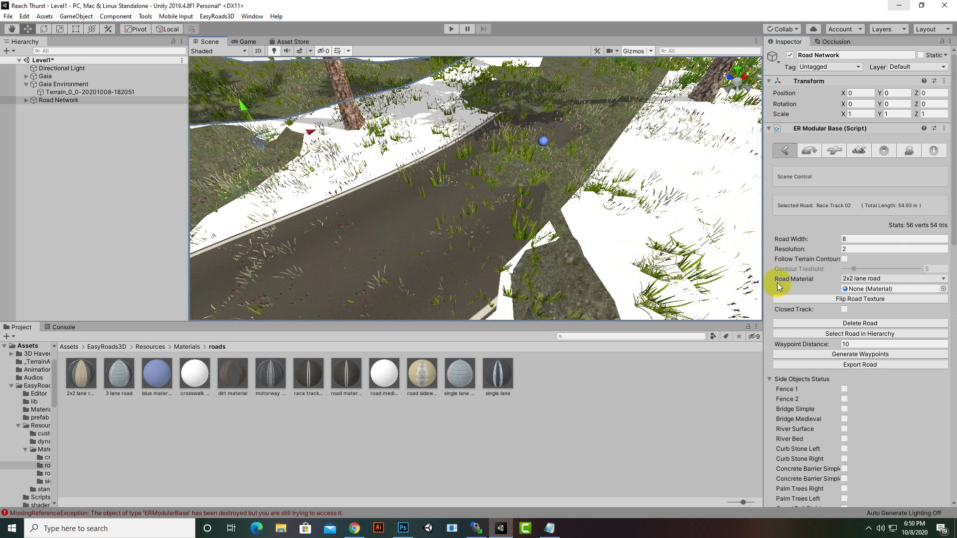
Choose Motorway 2x2 as the type for a new road object.
click(810, 151)
click(881, 197)
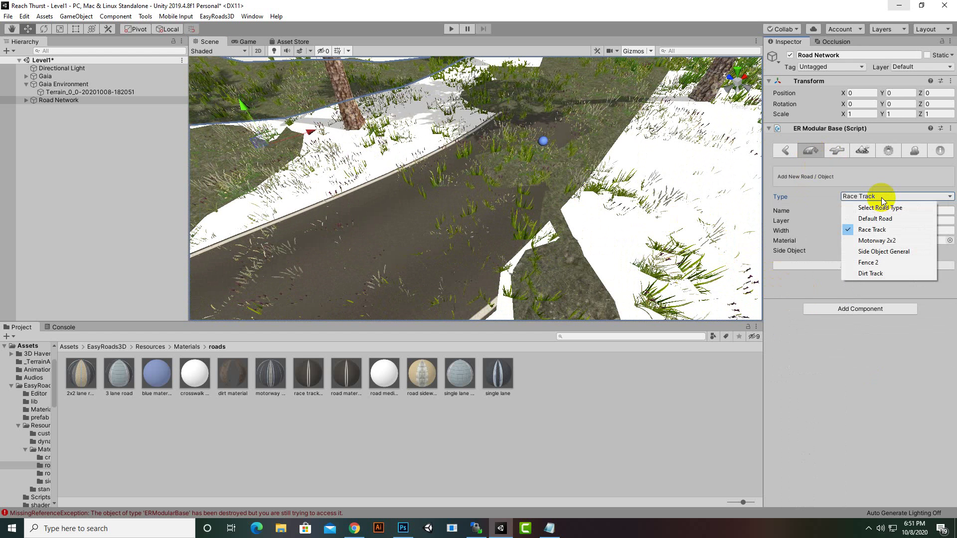
click(873, 240)
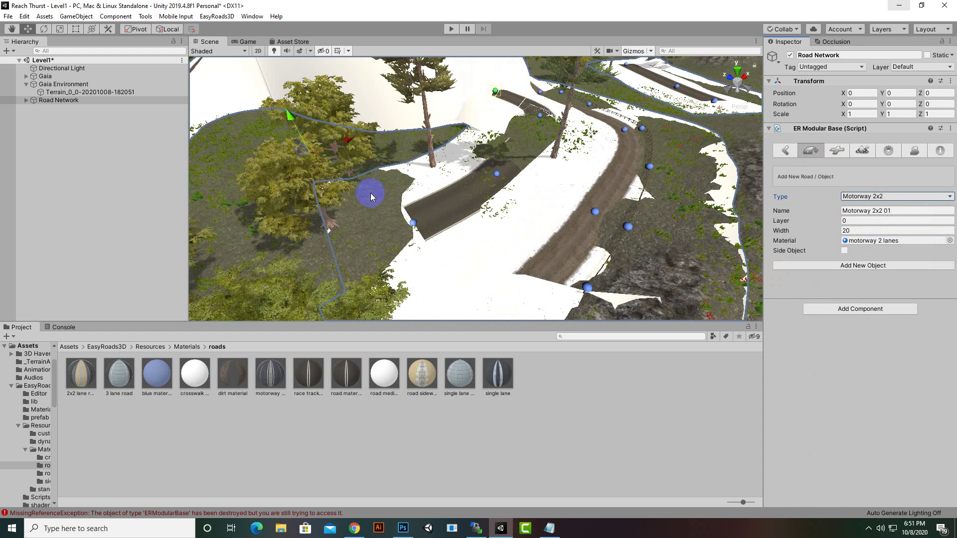
Extend the race track with three more markers, back past the trees, across the dirt track and around the lone pine, to about 178.5 m.
shift+click(359, 182)
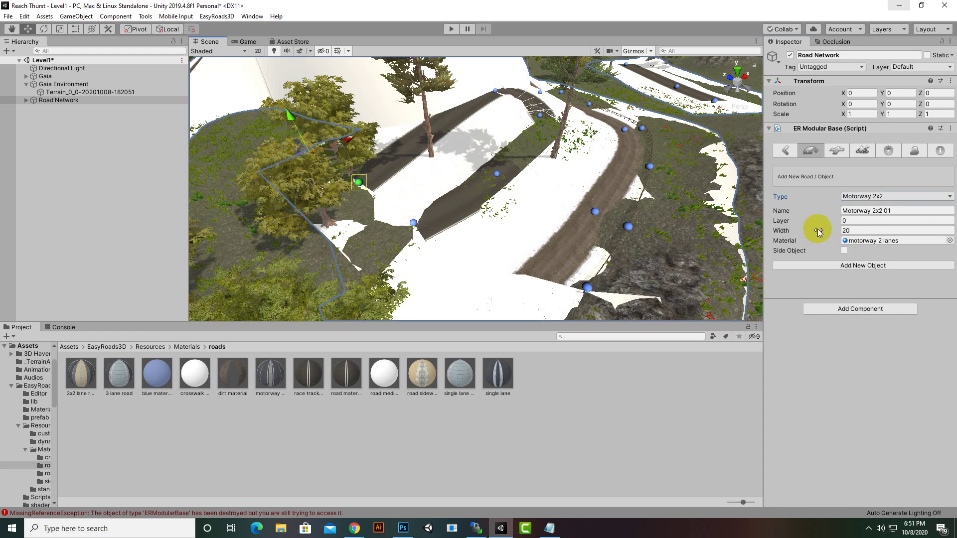
right_drag(606, 264, 609, 234)
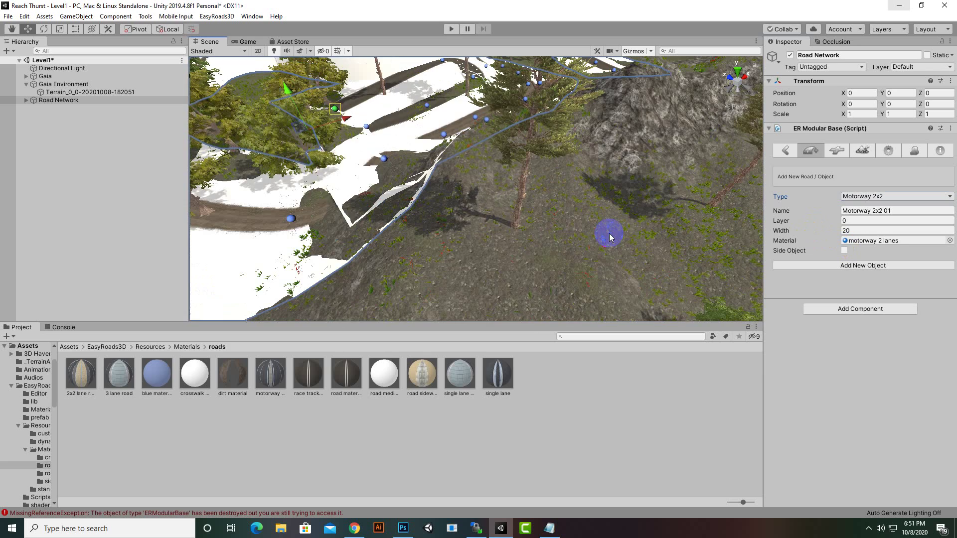
shift+click(486, 263)
shift+click(629, 231)
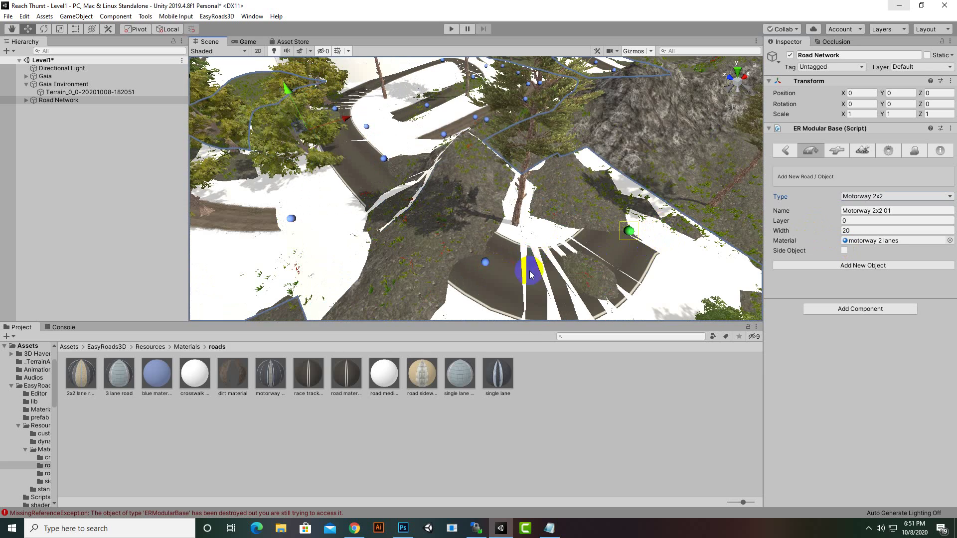
scroll(542, 280, up, 2)
middle_drag(539, 275, 532, 265)
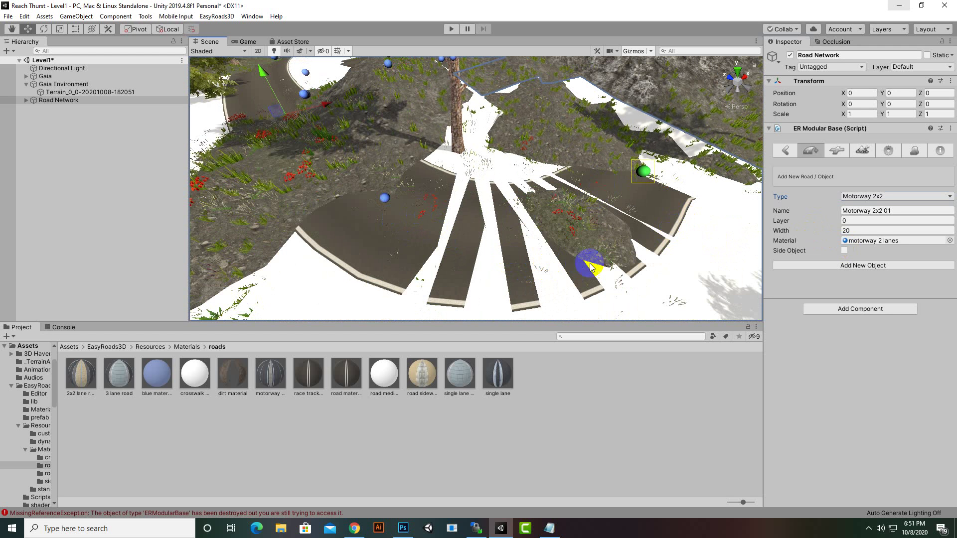
Examine the Fence 1 side object settings and the Default Road type's road material, connection material and side object options.
click(914, 152)
scroll(856, 303, down, 3)
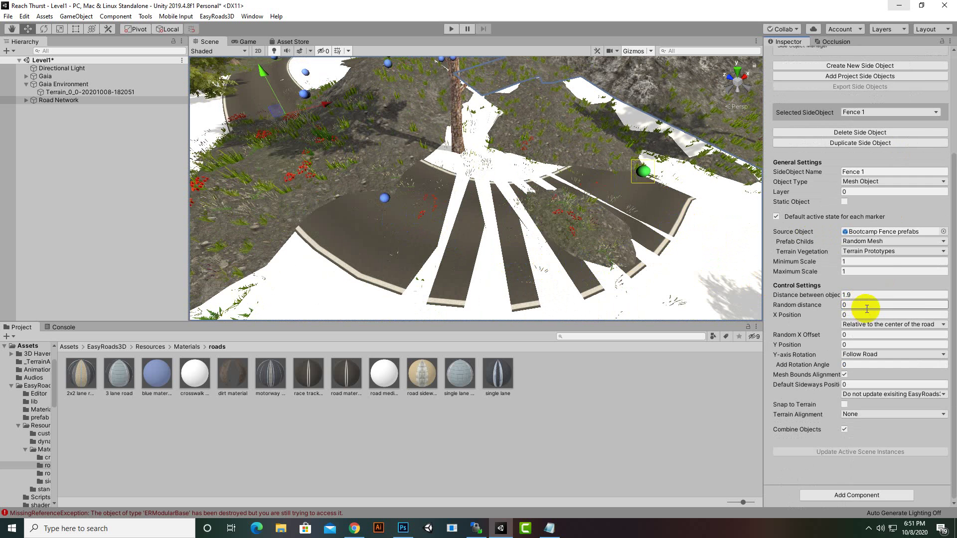
scroll(897, 164, up, 3)
click(882, 152)
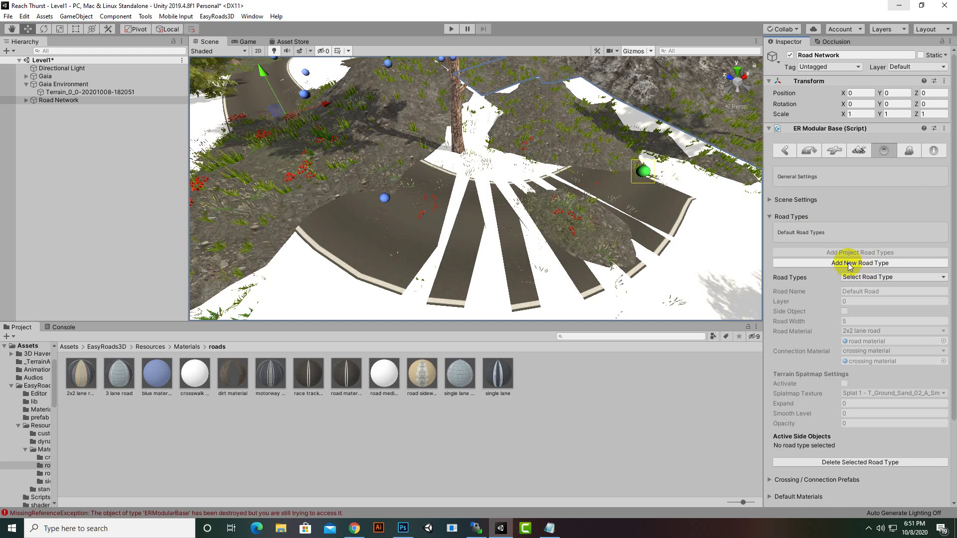
click(868, 277)
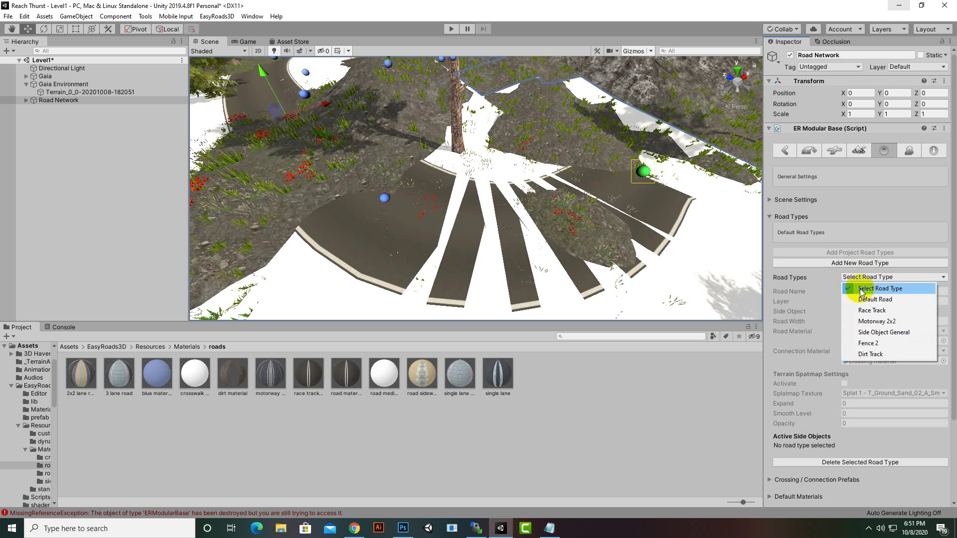
click(871, 299)
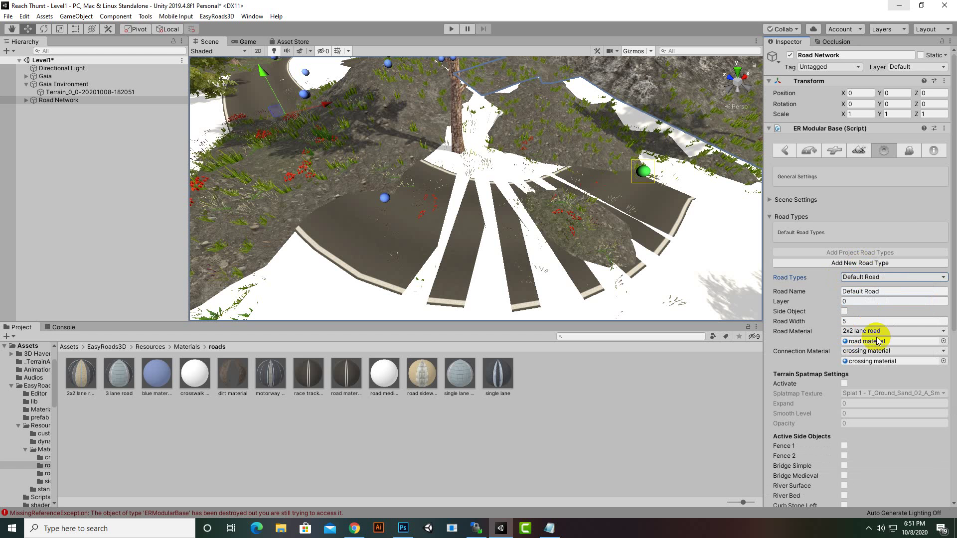
click(943, 332)
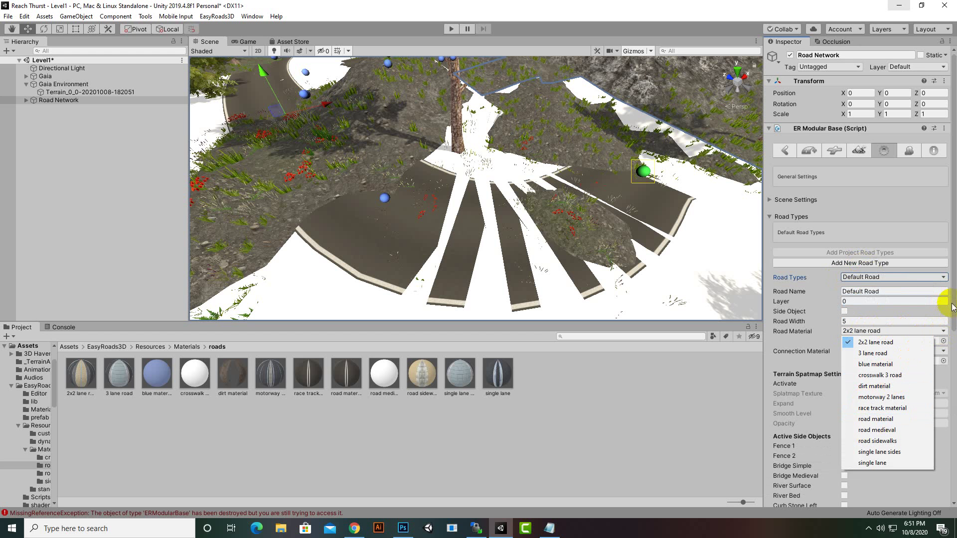
click(942, 325)
click(943, 351)
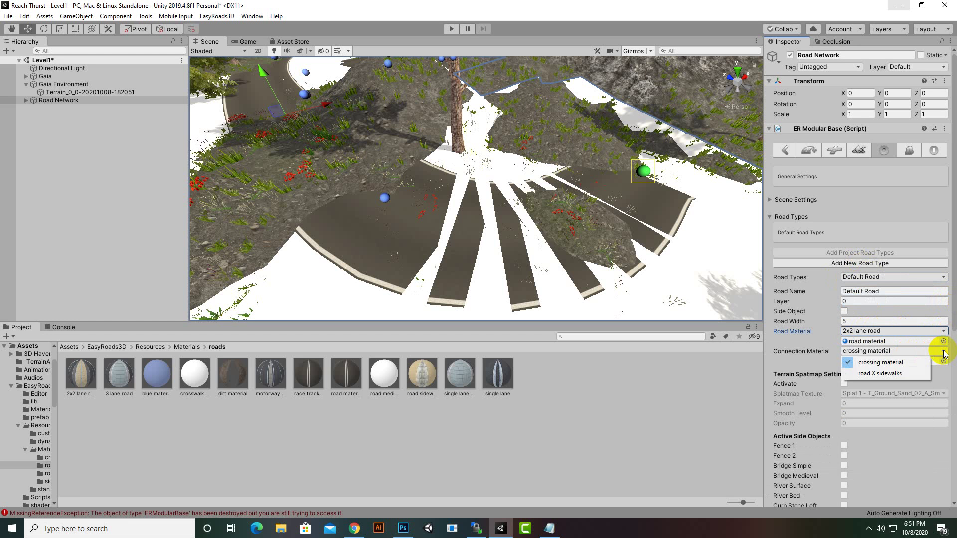
click(944, 352)
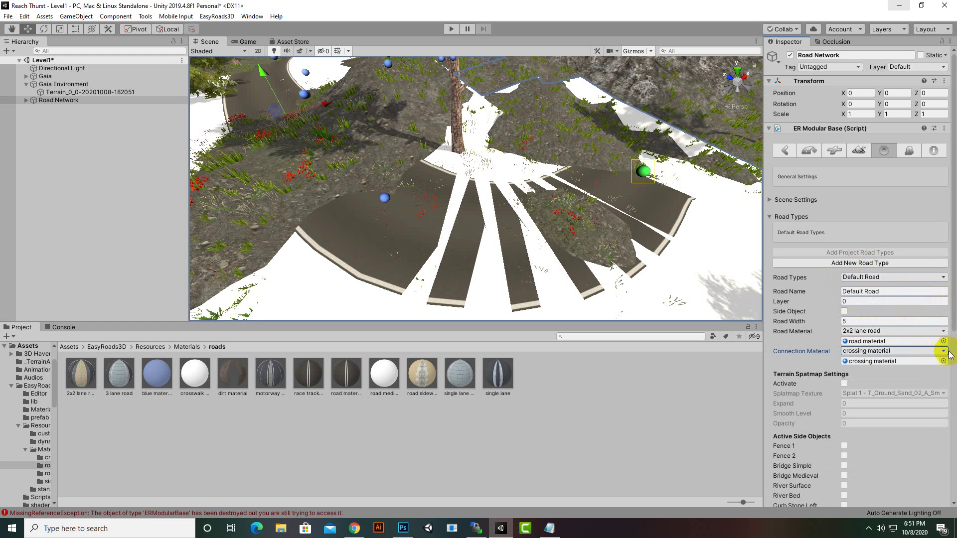
click(922, 360)
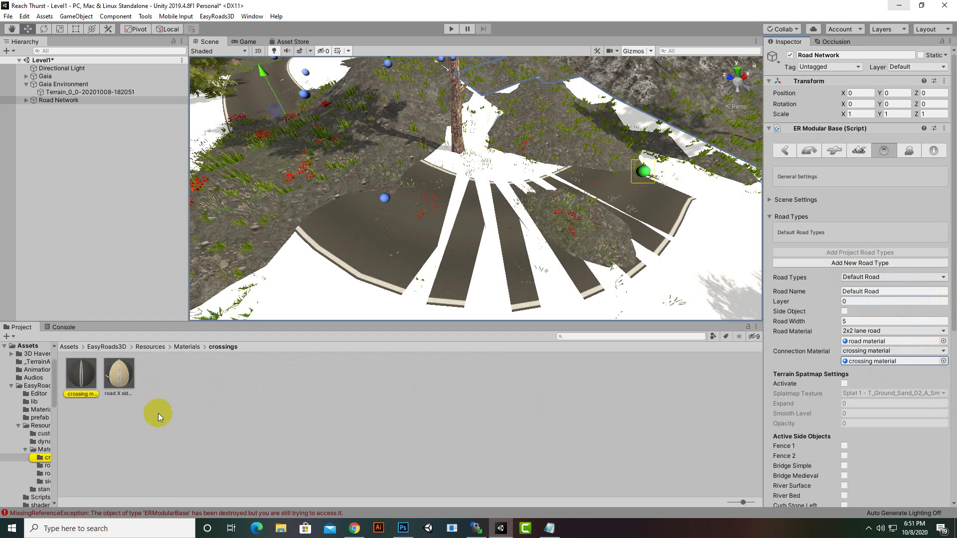
scroll(848, 419, down, 5)
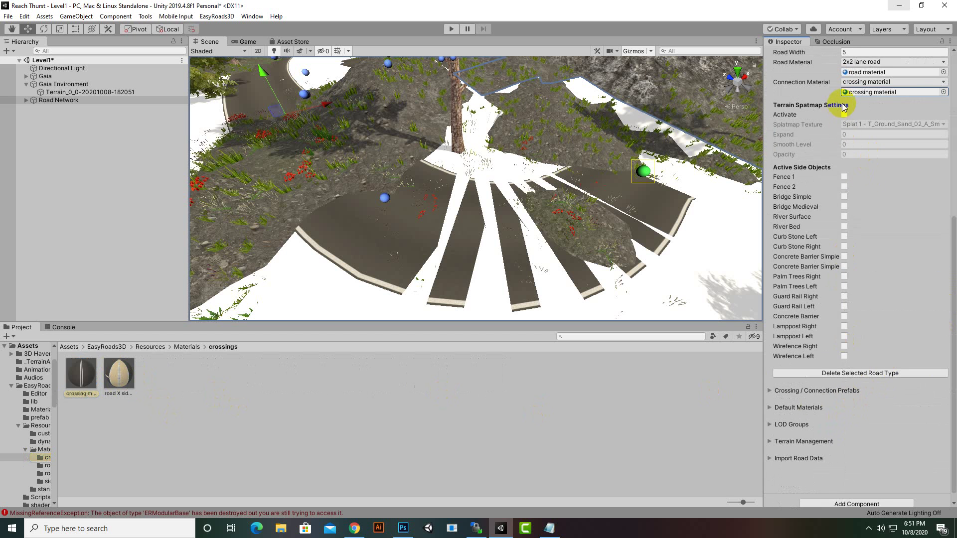
scroll(830, 278, up, 5)
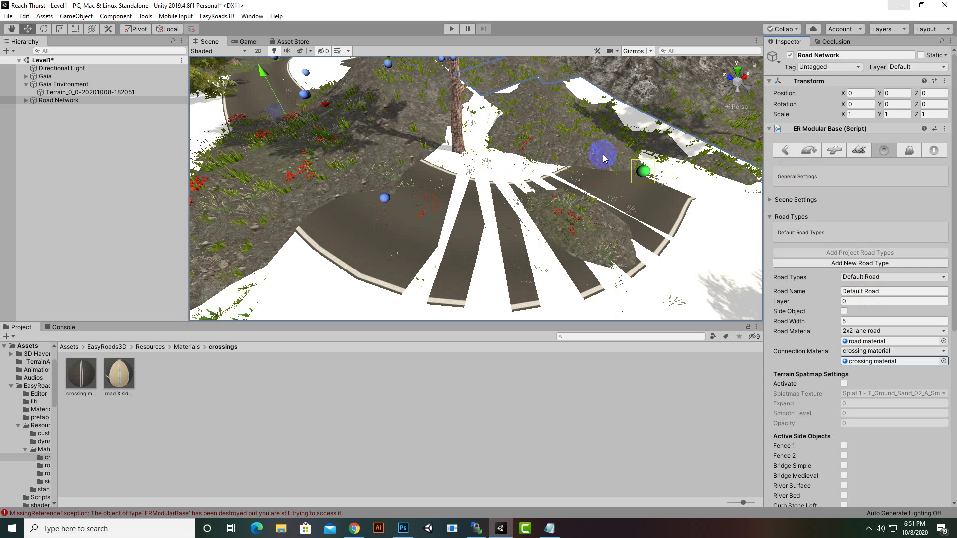
Build the terrain for all terrains with the extended race track included.
click(859, 151)
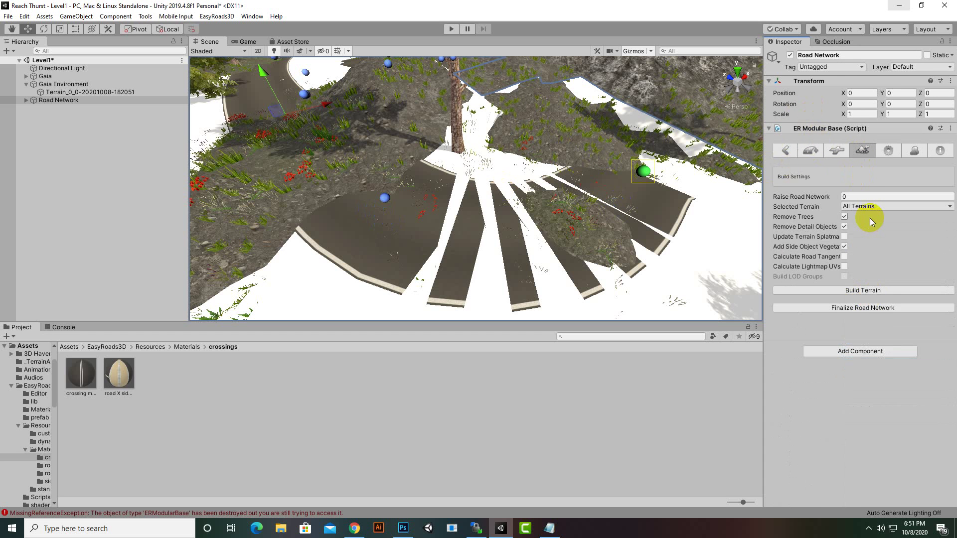
click(780, 291)
scroll(597, 232, down, 5)
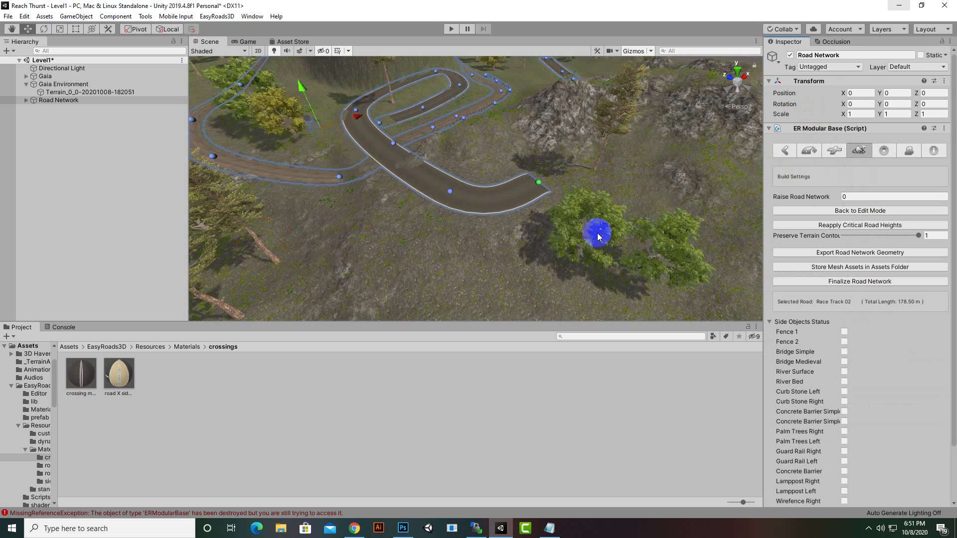
Examine how the race track, dirt track and fence fit the built terrain, including where the two tracks cross.
middle_drag(579, 195, 597, 226)
scroll(518, 232, up, 10)
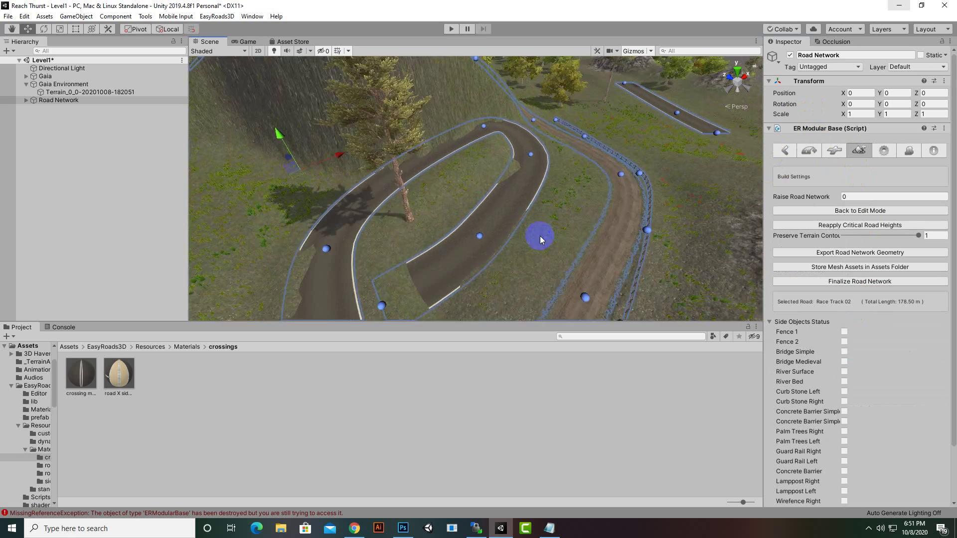
scroll(566, 204, down, 5)
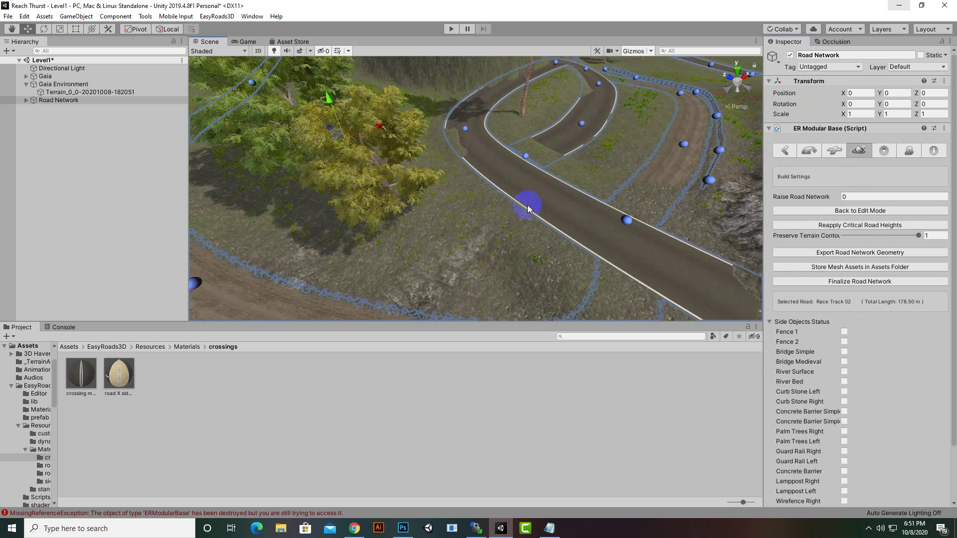
middle_drag(499, 204, 557, 212)
scroll(541, 212, down, 3)
scroll(500, 244, down, 3)
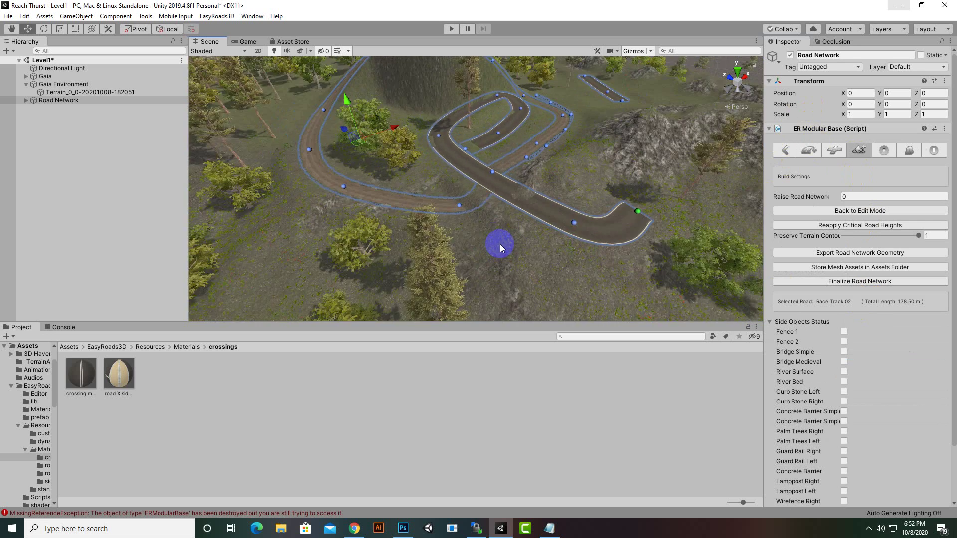
middle_drag(500, 243, 454, 216)
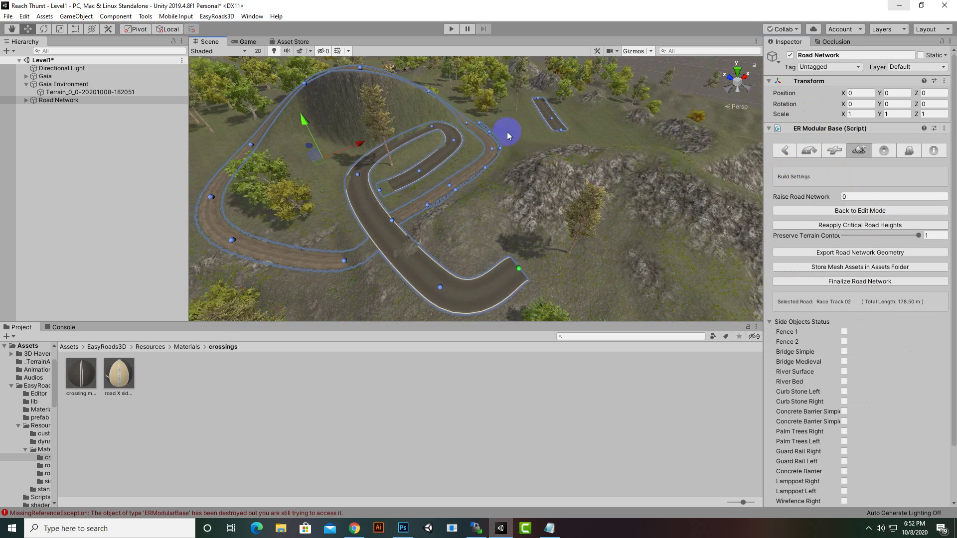
scroll(488, 166, up, 5)
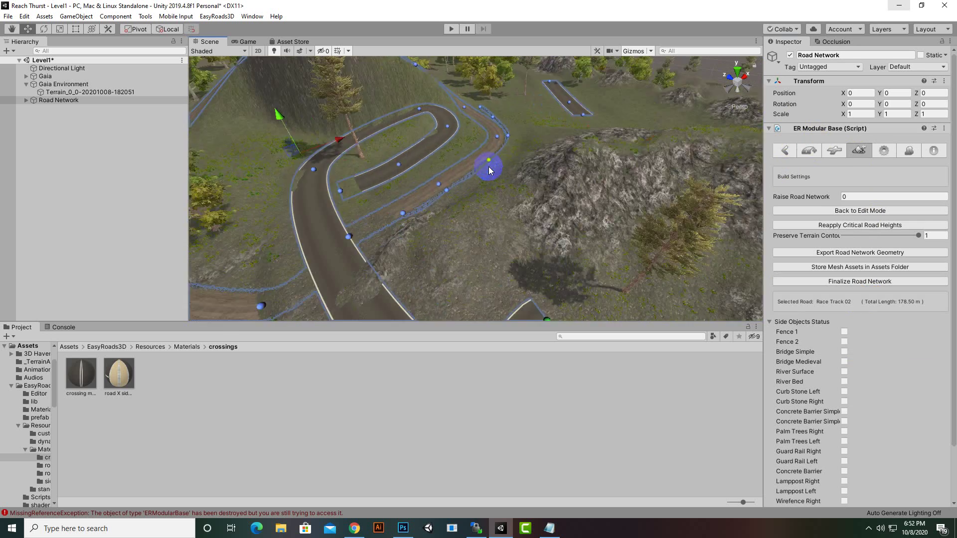
scroll(521, 142, up, 3)
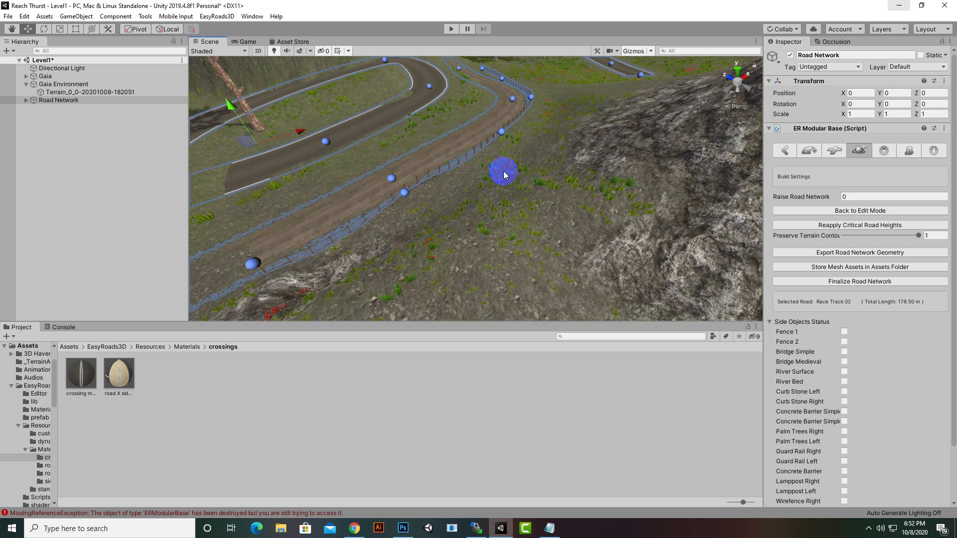
scroll(505, 174, down, 2)
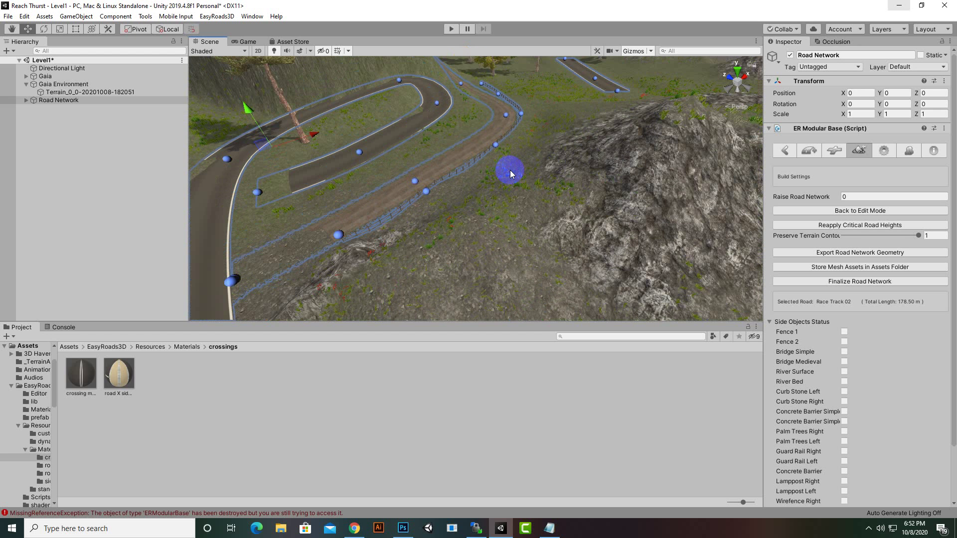